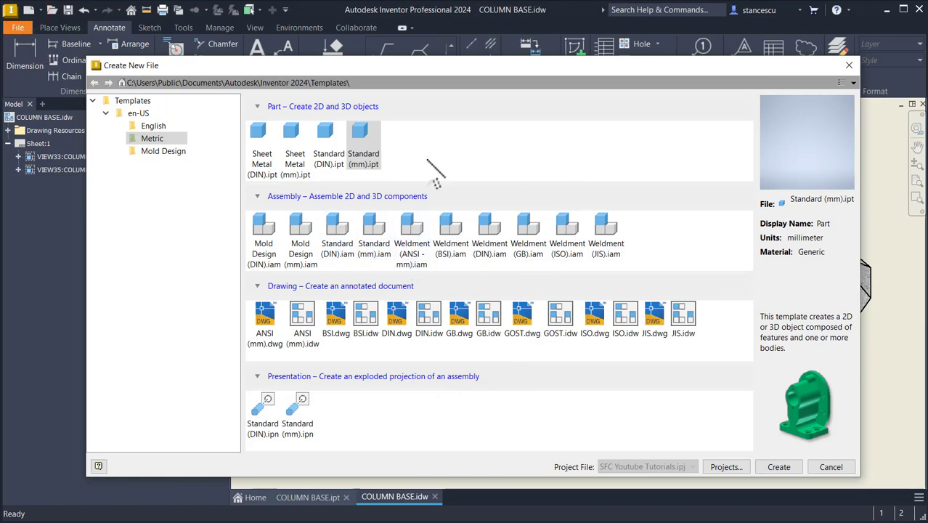
# Step: Create a new part from the metric Standard (mm).ipt template and start a 2D sketch on the XZ plane, with X pointing right
pyautogui.doubleClick(367, 127)
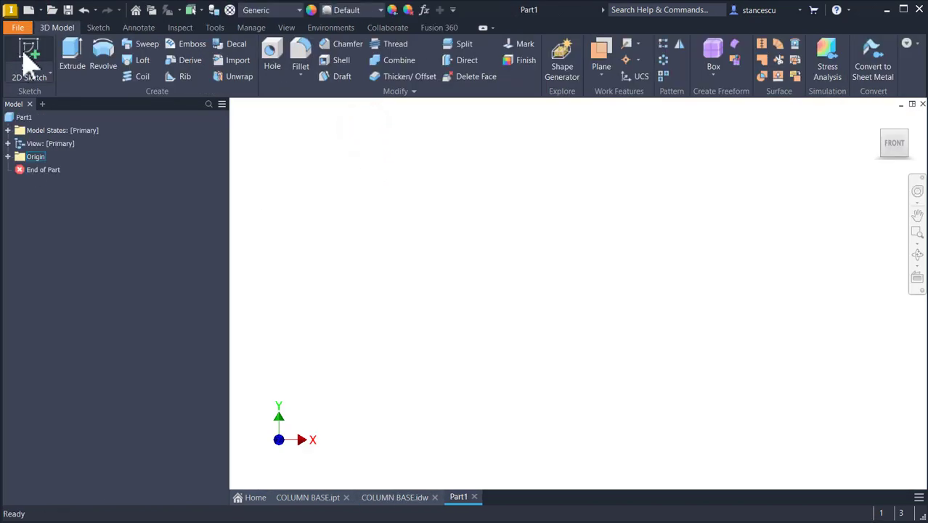
pyautogui.click(27, 60)
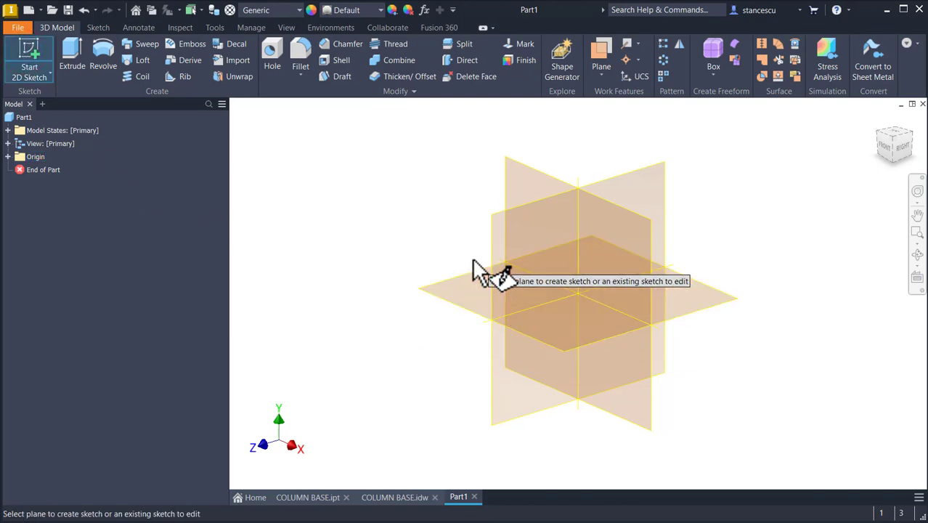
pyautogui.click(480, 280)
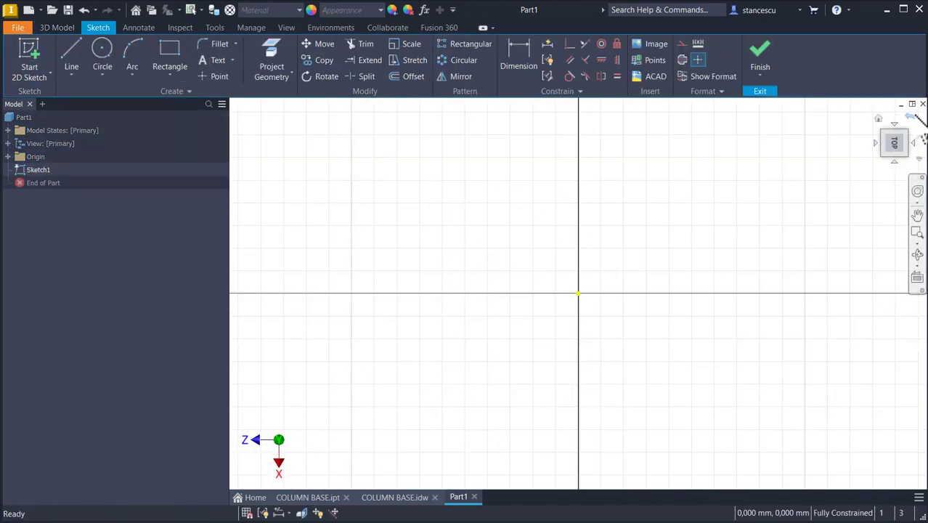
pyautogui.click(911, 114)
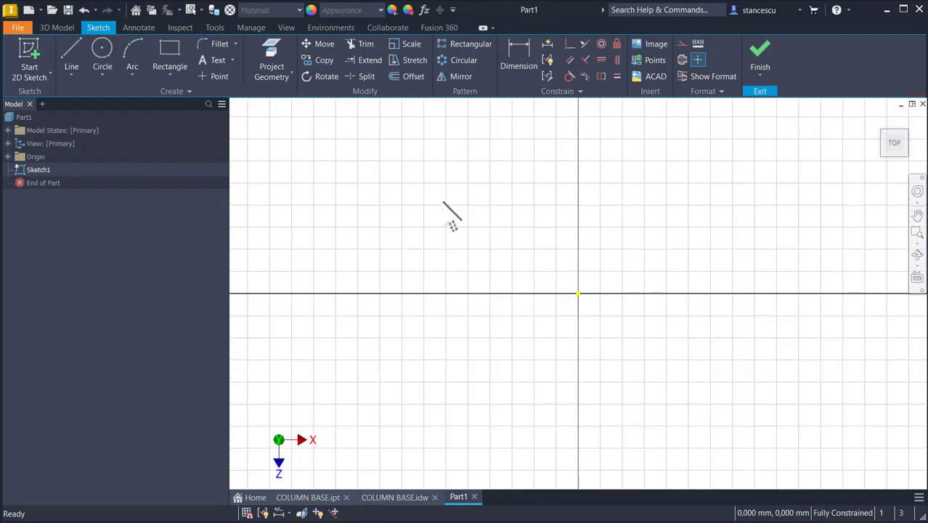
# Step: Sketch an 8-sided polygon about 291 mm across its corners, centred on the origin
pyautogui.click(185, 74)
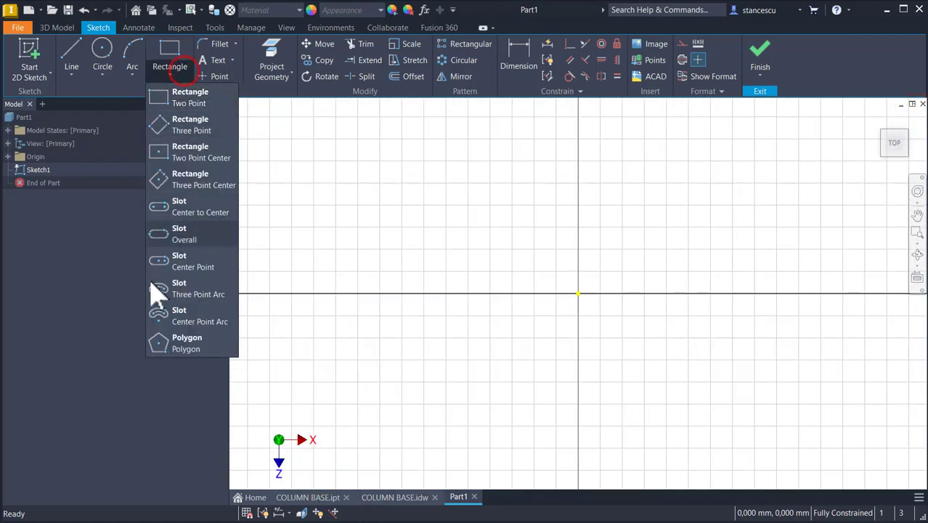
pyautogui.click(185, 345)
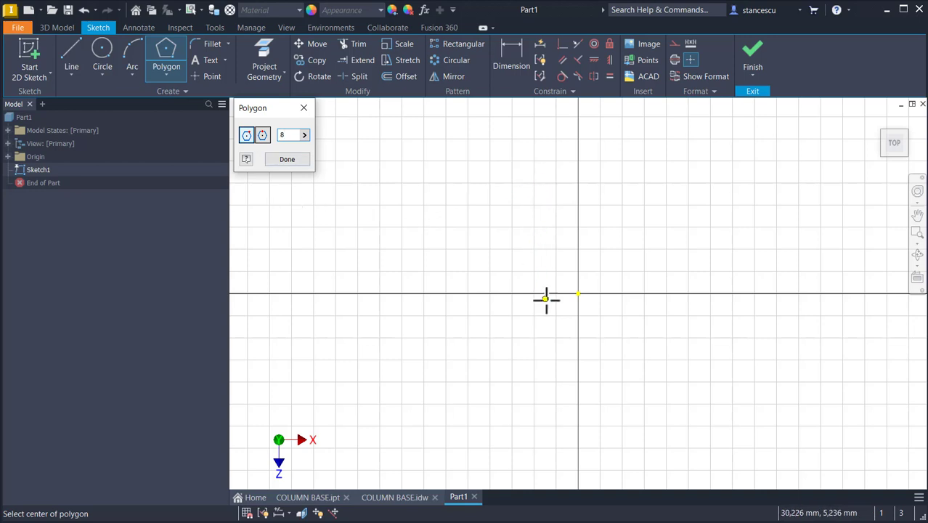
pyautogui.click(579, 293)
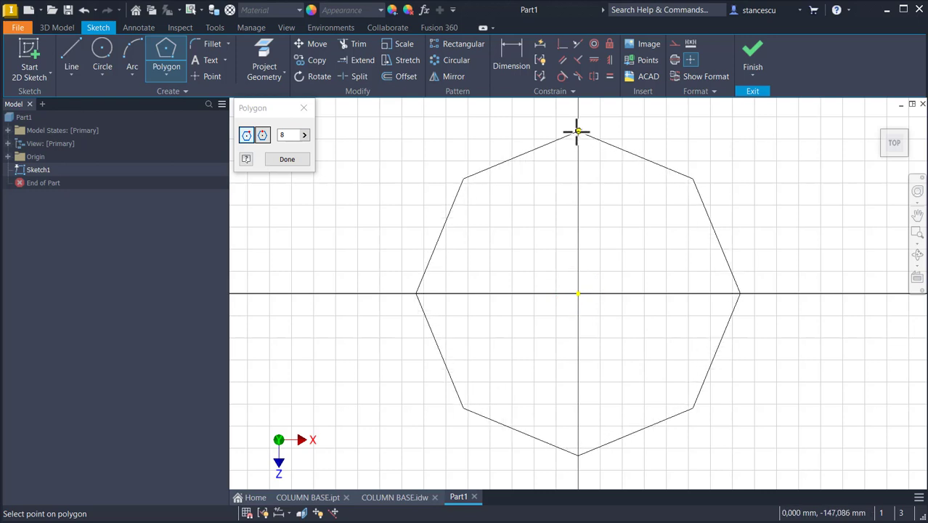
pyautogui.click(588, 133)
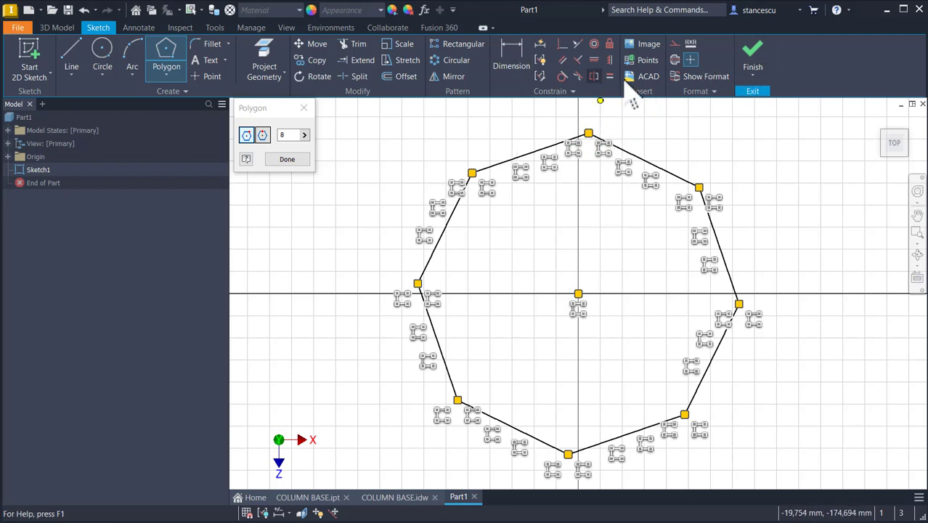
# Step: Constrain the octagon's uppermost vertex to align vertically with its centre point
pyautogui.click(610, 60)
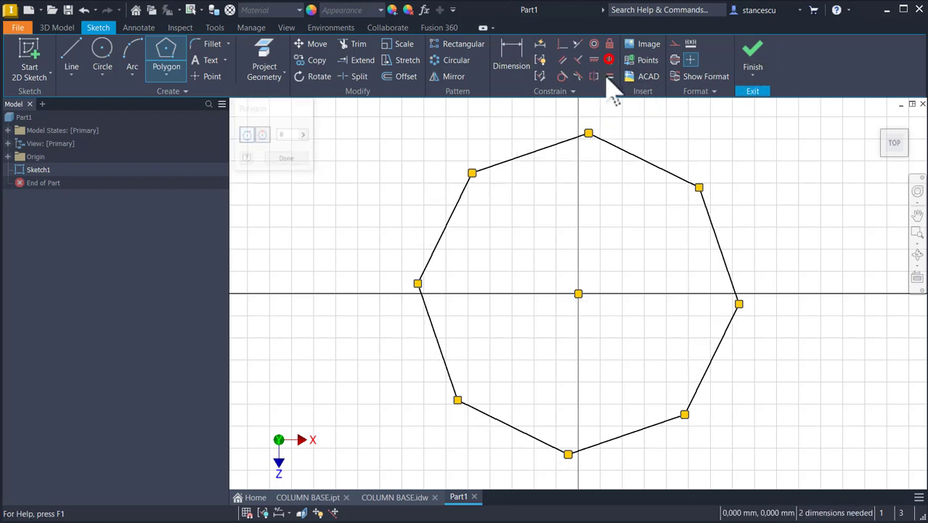
pyautogui.click(579, 294)
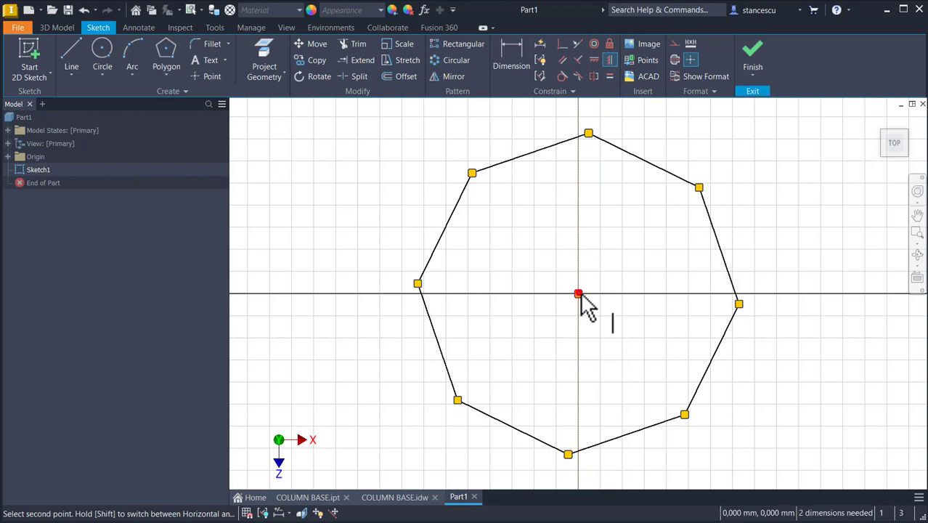
pyautogui.click(591, 136)
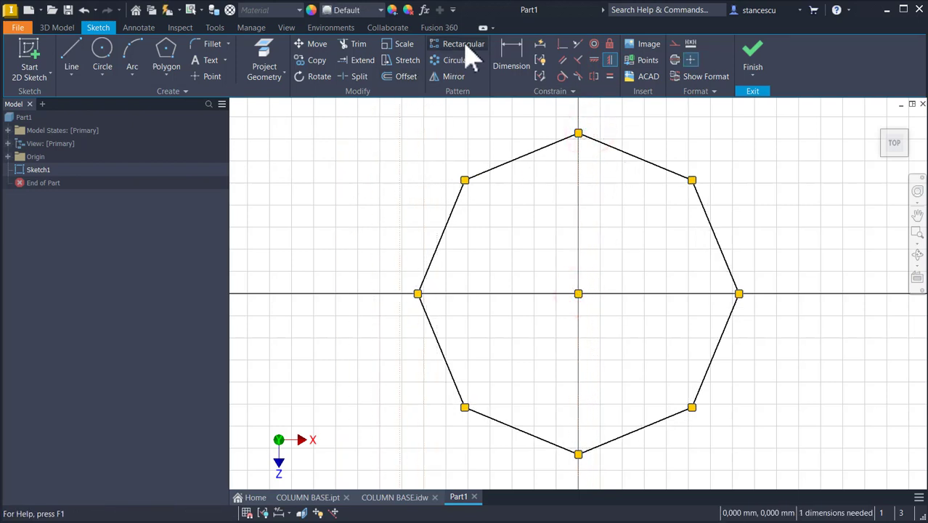
# Step: Dimension the octagon 120 mm between its opposite left and right corners, place the dimension closer below it, and finish the sketch
pyautogui.click(516, 65)
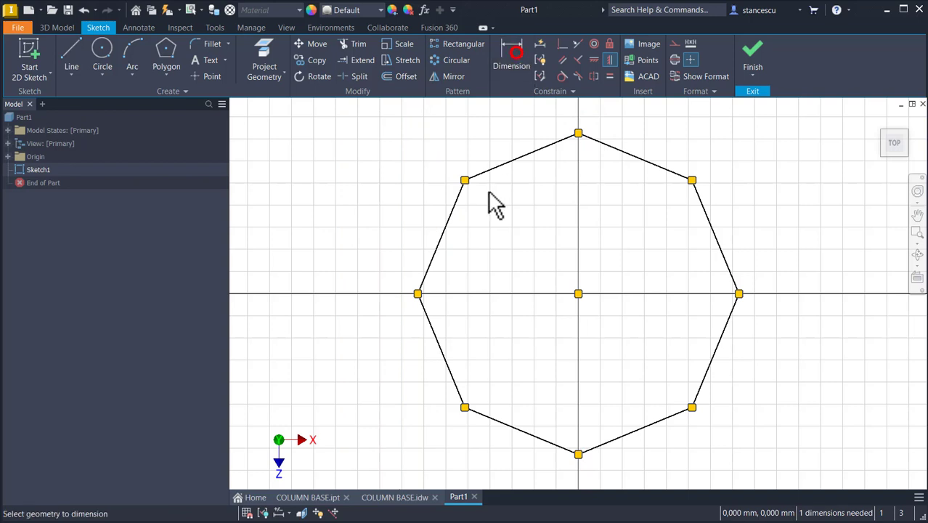
pyautogui.click(418, 294)
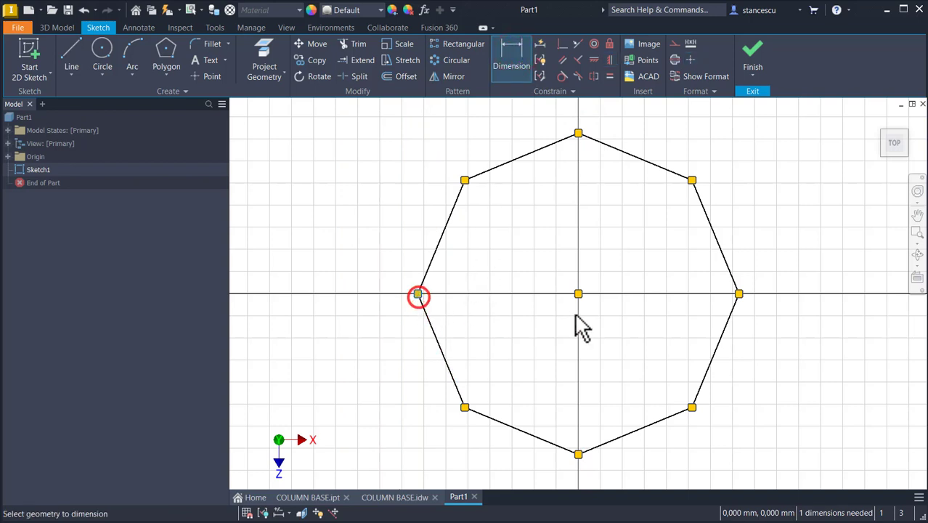
pyautogui.click(739, 294)
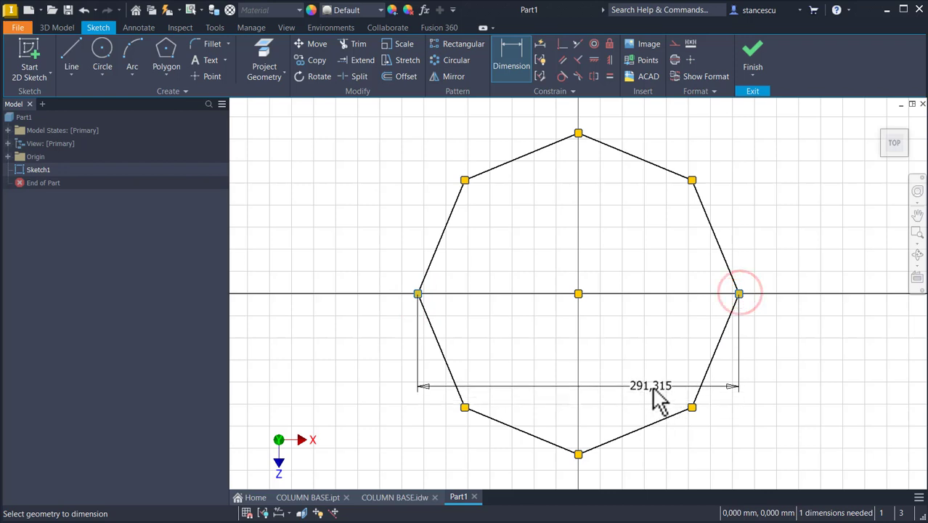
pyautogui.moveTo(659, 389); pyautogui.dragTo(659, 336, button='middle')
pyautogui.click(594, 462)
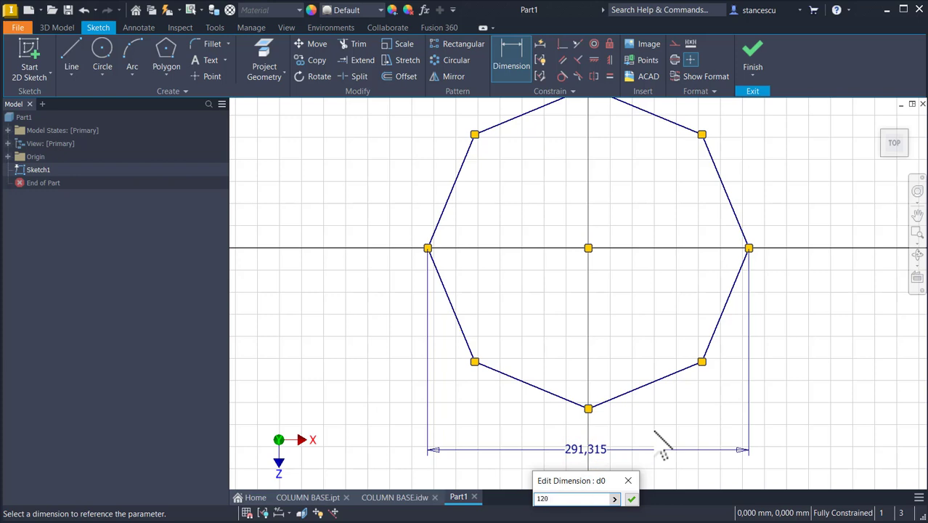
pyautogui.press('Return')
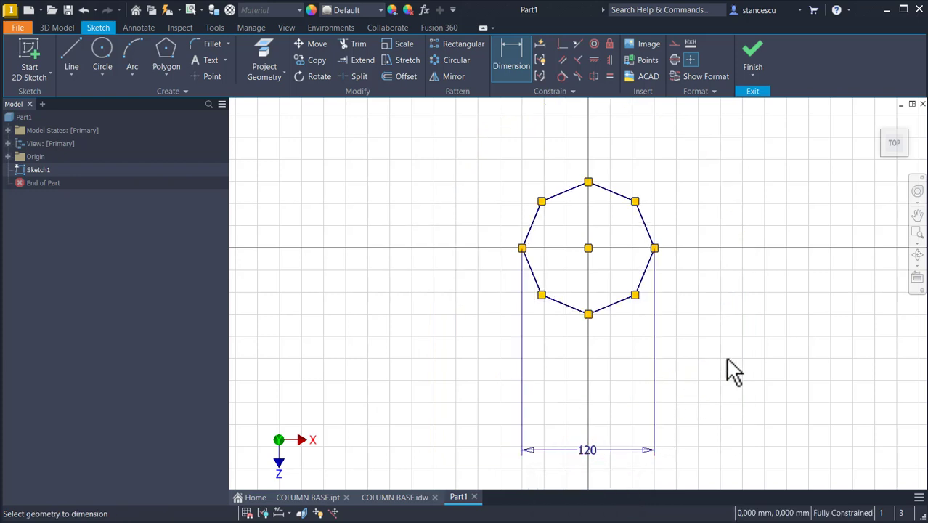
pyautogui.press('Escape')
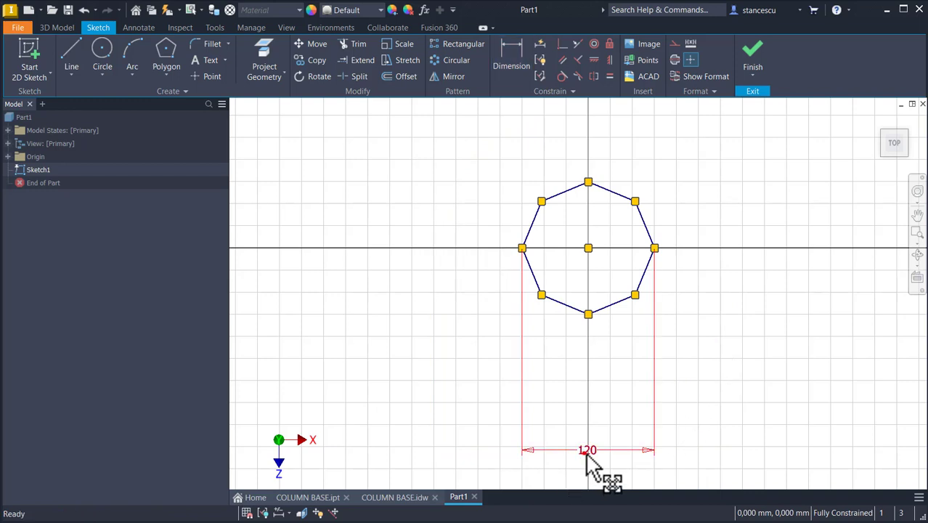
pyautogui.moveTo(586, 453); pyautogui.dragTo(595, 352)
pyautogui.click(756, 59)
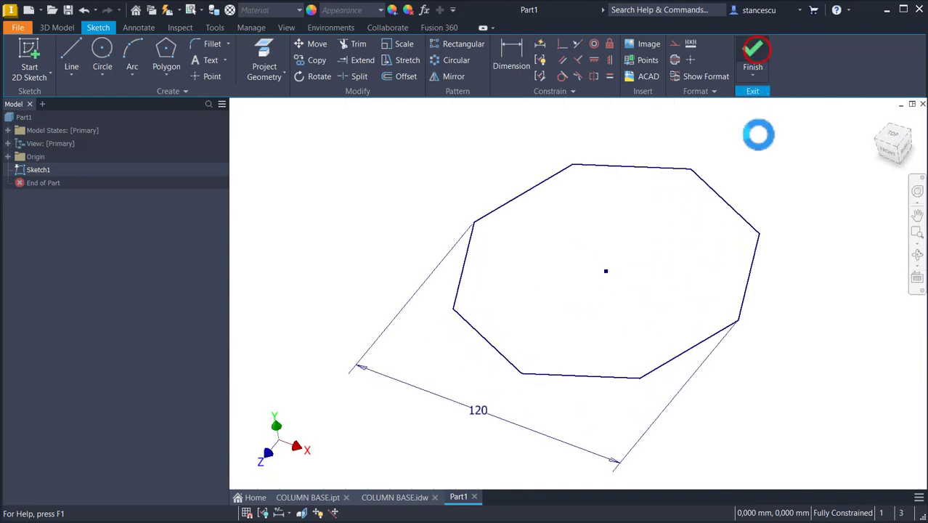
# Step: Create a work plane offset 30 mm upward from the origin XZ plane
pyautogui.press('Num_Lock')
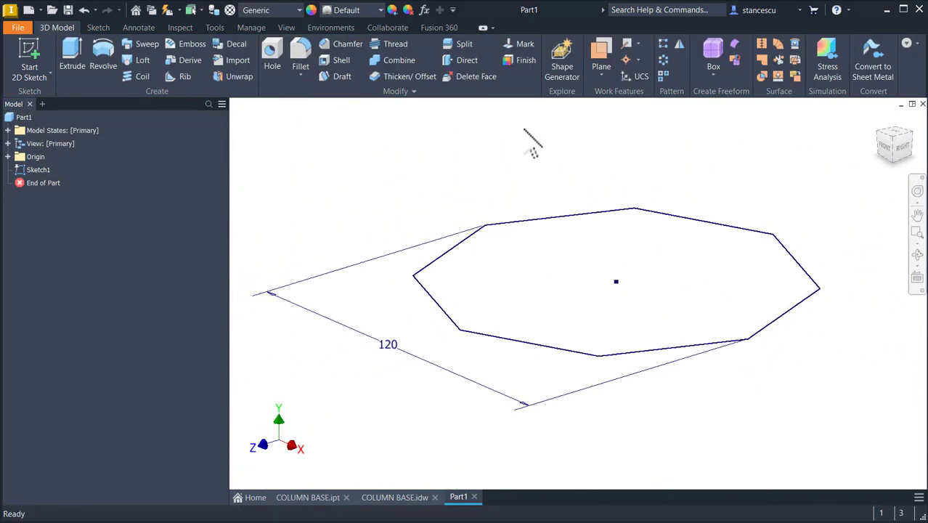
pyautogui.press('F6')
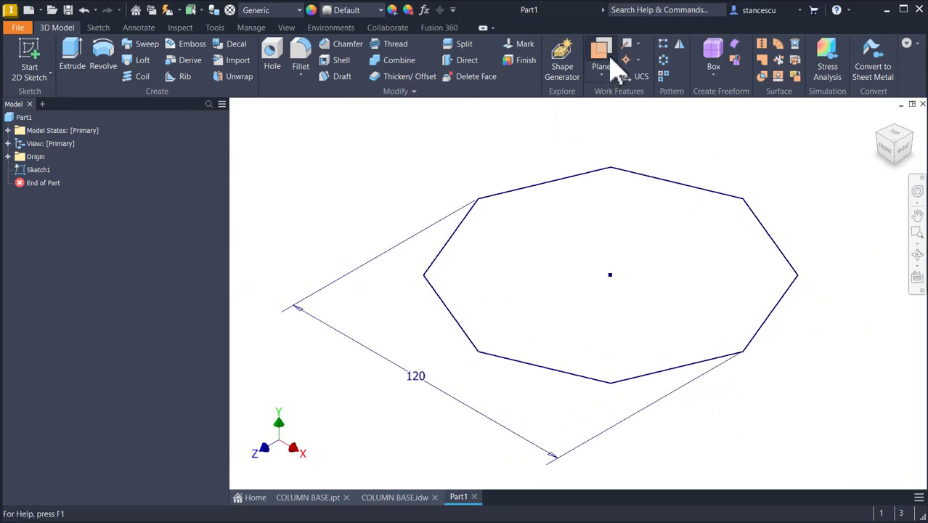
pyautogui.click(603, 55)
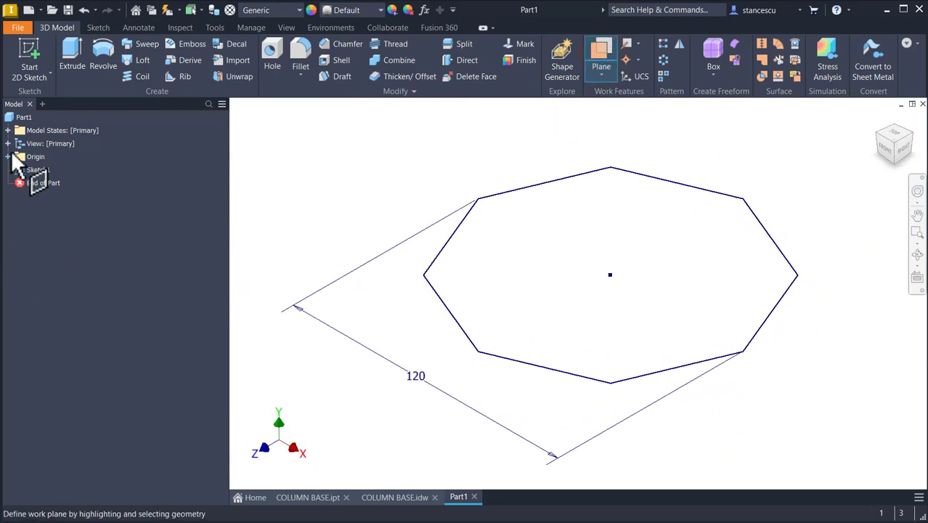
pyautogui.click(8, 157)
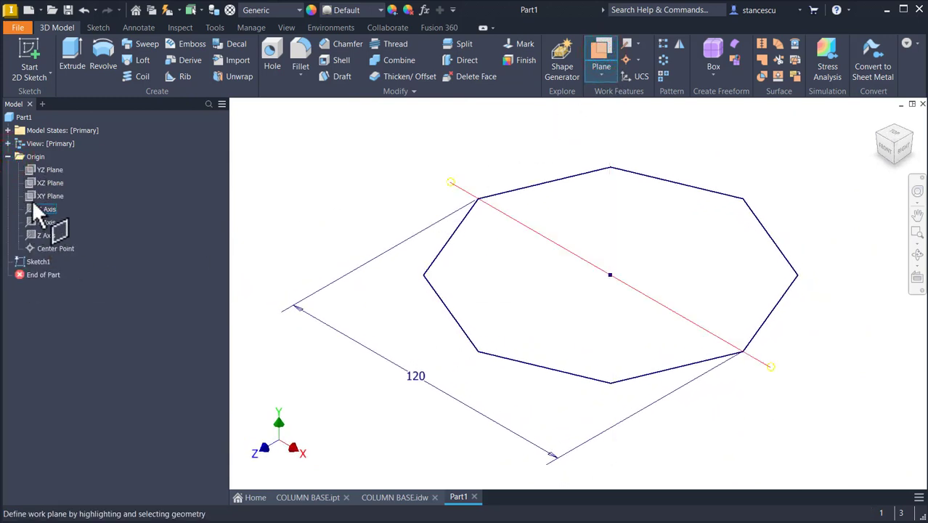
pyautogui.click(41, 184)
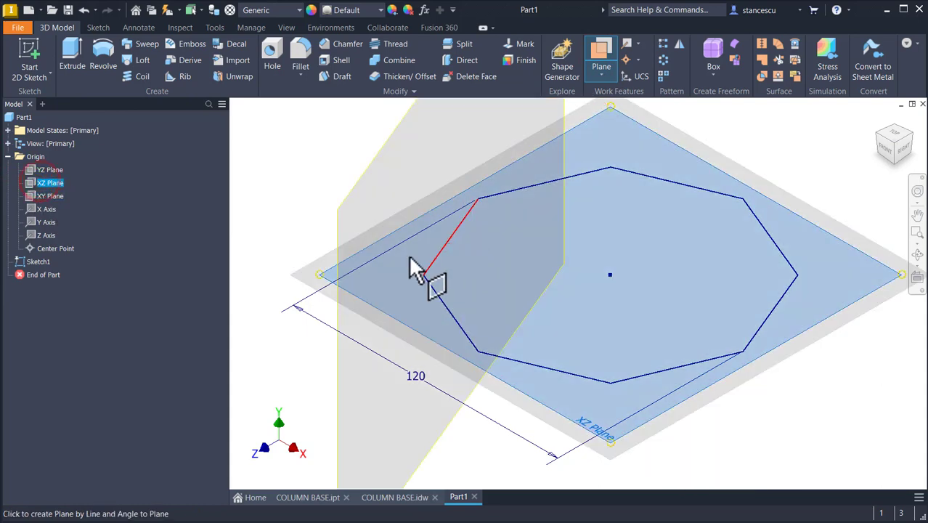
pyautogui.moveTo(327, 266); pyautogui.dragTo(325, 202)
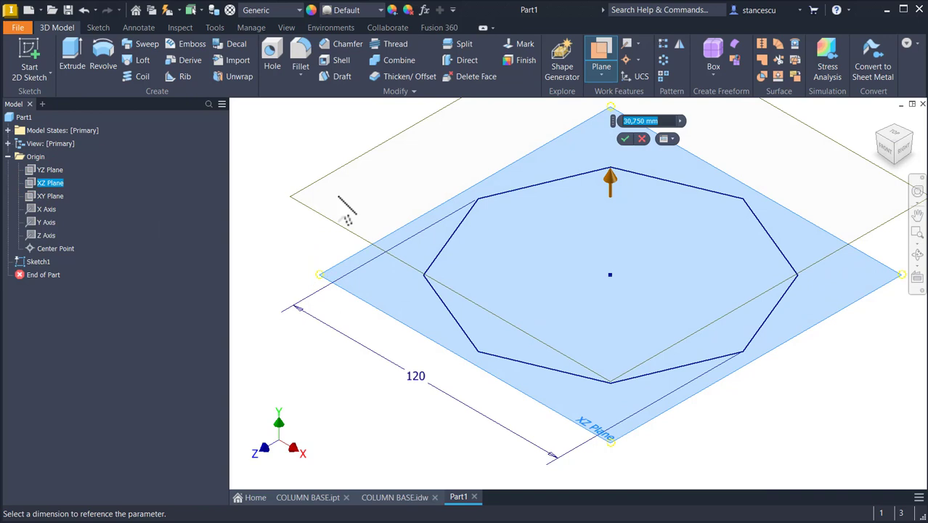
pyautogui.write('30')
pyautogui.press('Return')
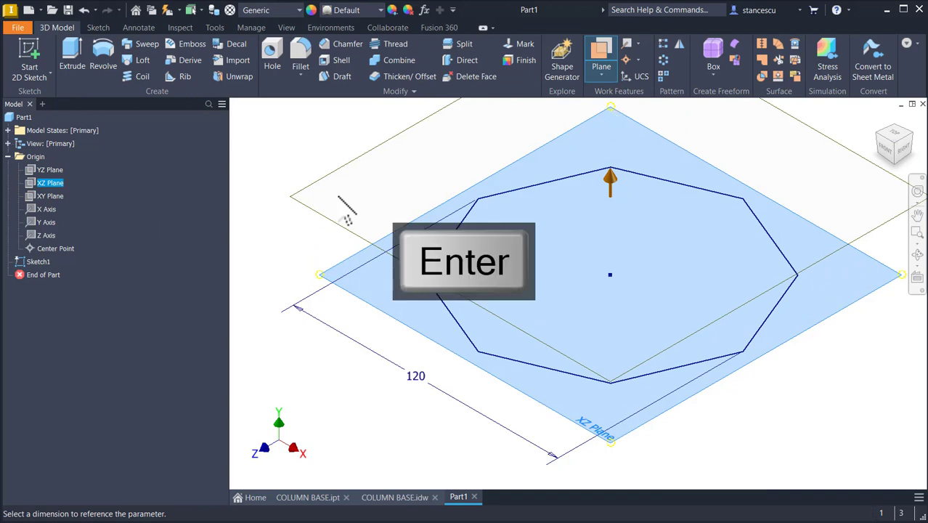
# Step: Start a sketch on the offset work plane, project all eight edges of the octagon into it, and finish the sketch
pyautogui.click(385, 165)
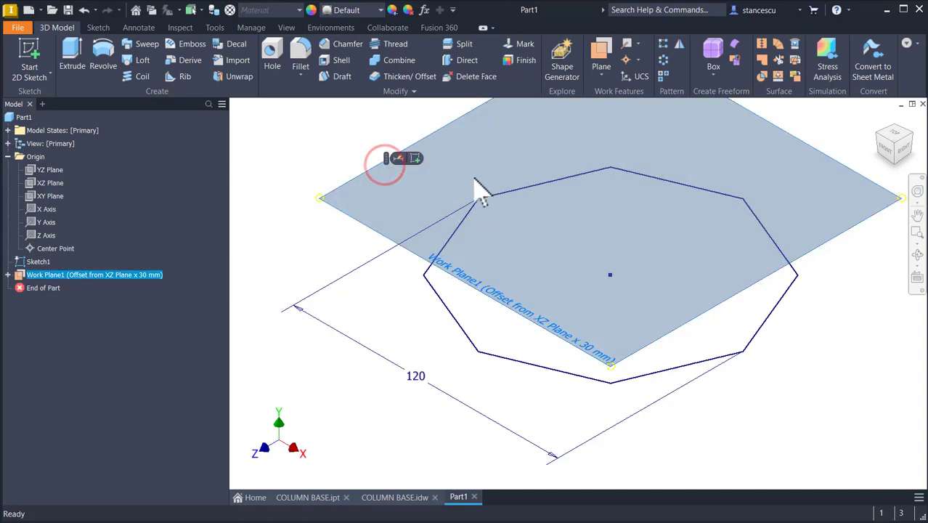
pyautogui.click(417, 159)
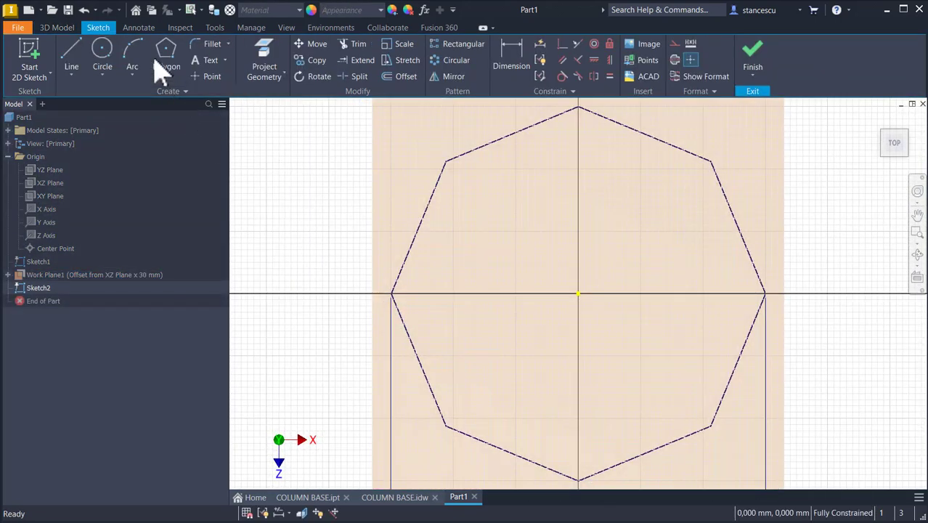
pyautogui.click(268, 60)
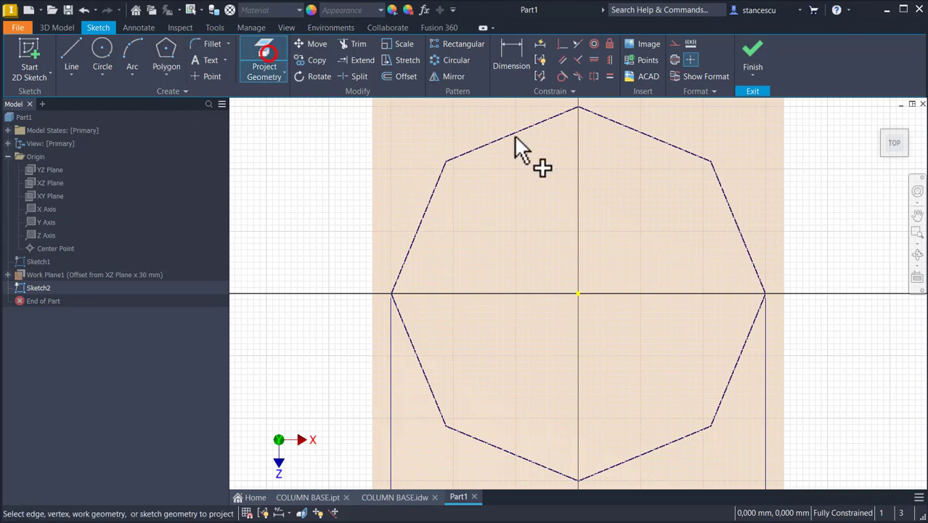
pyautogui.moveTo(688, 124); pyautogui.dragTo(418, 411)
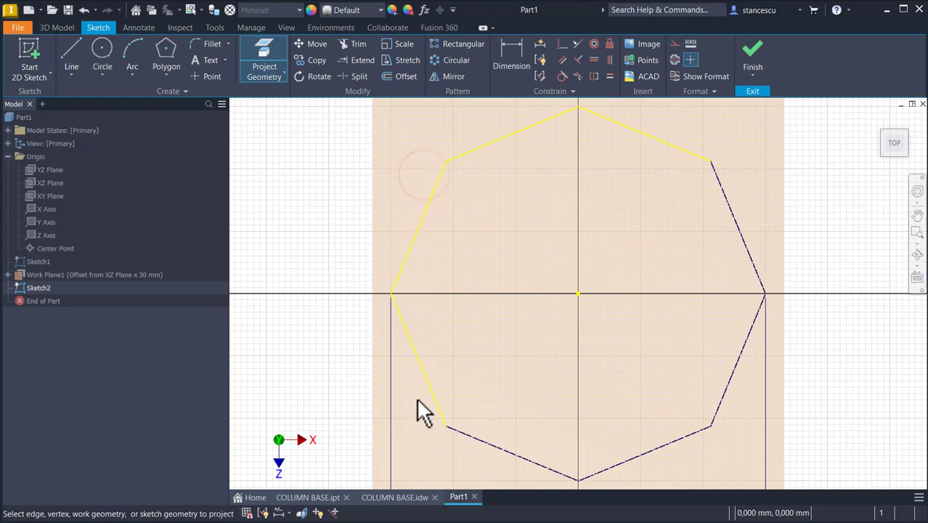
pyautogui.moveTo(696, 450); pyautogui.dragTo(456, 455)
pyautogui.moveTo(750, 206); pyautogui.dragTo(741, 385)
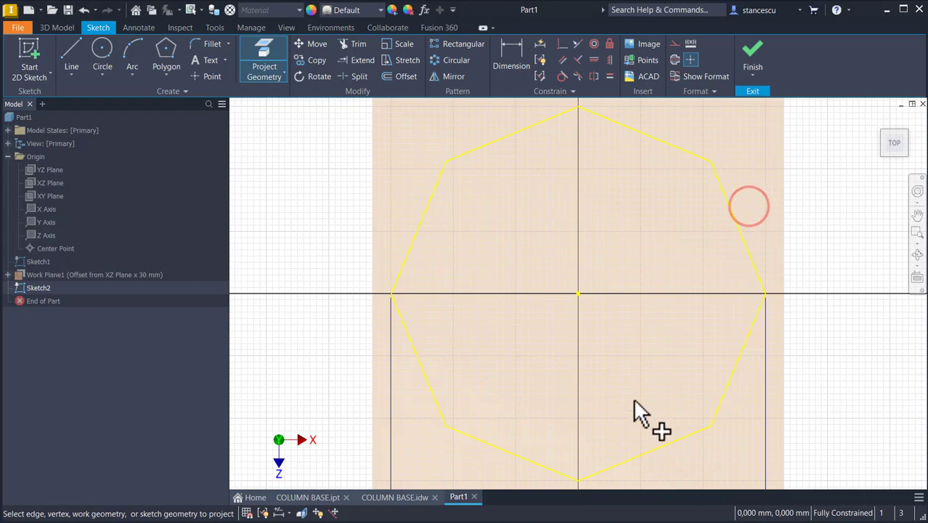
pyautogui.click(757, 70)
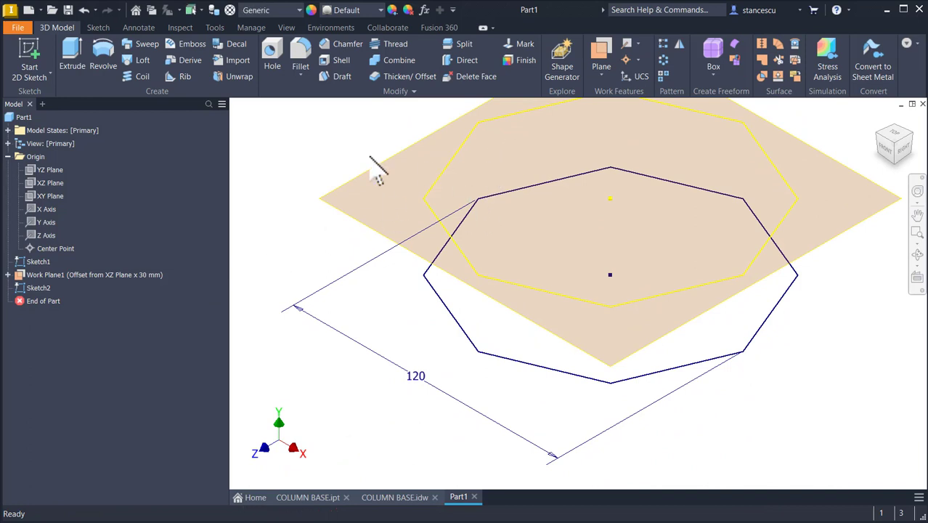
# Step: Hide the offset work plane and show both octagon sketches in the home view
pyautogui.rightClick(379, 178)
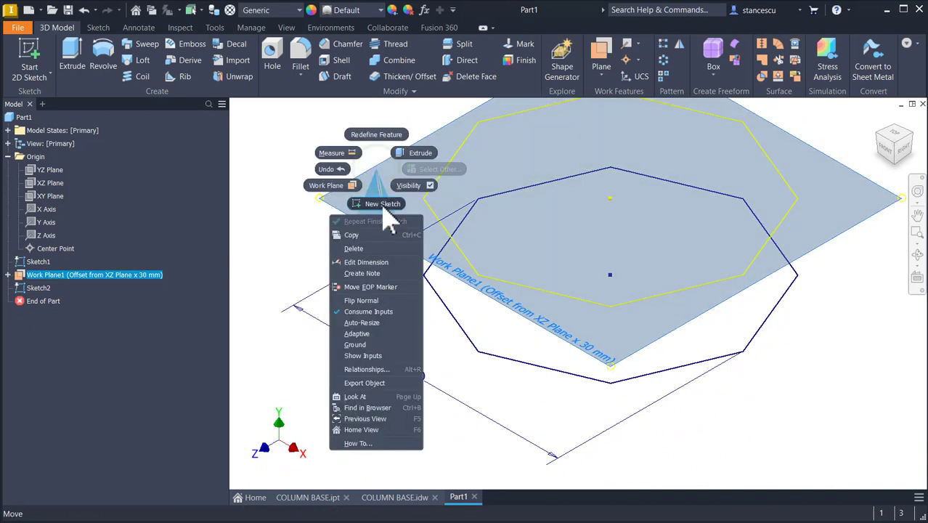
pyautogui.click(409, 186)
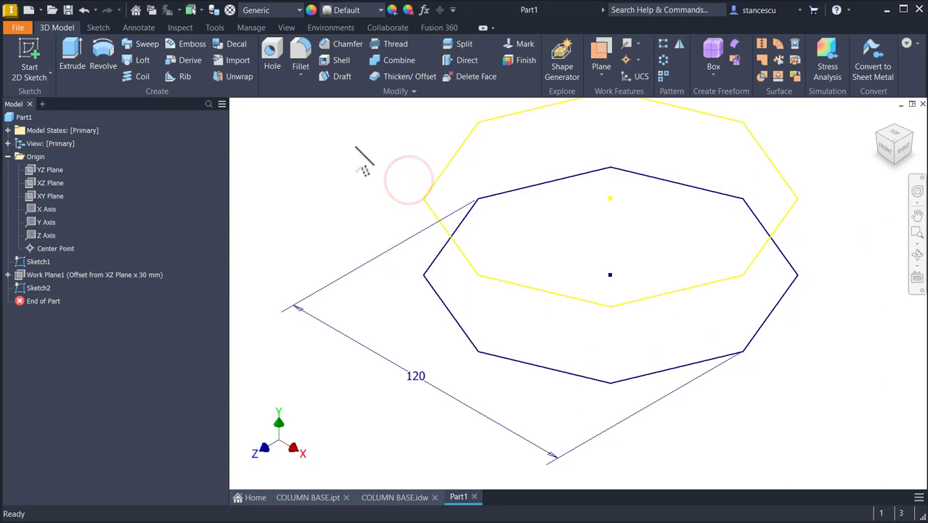
pyautogui.press('Num_Lock')
pyautogui.press('F6')
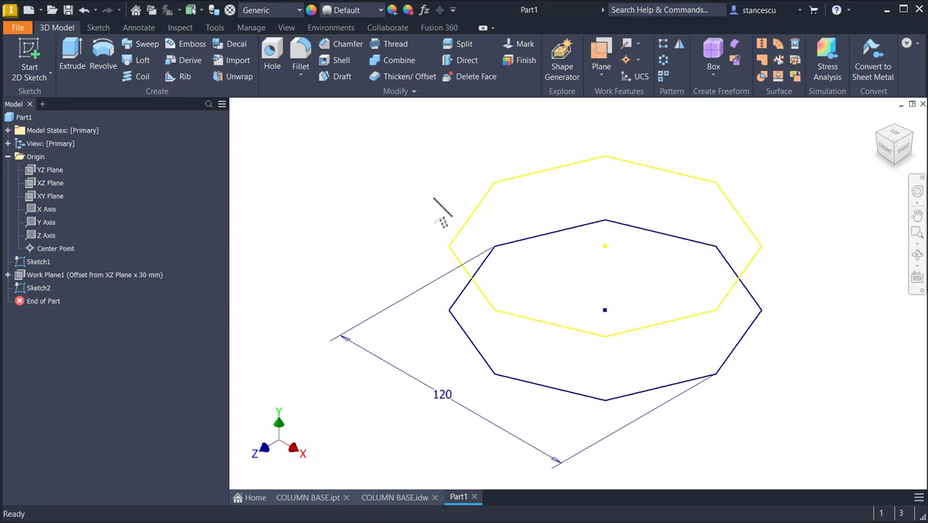
pyautogui.press('alt')
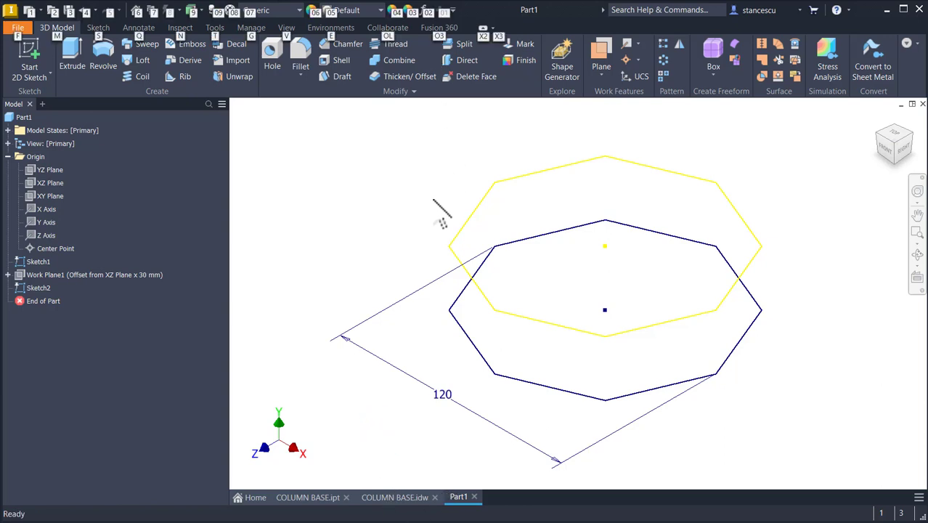
# Step: Set the in-canvas color scheme to High Contrast in the application options
pyautogui.press('f')
pyautogui.press('o')
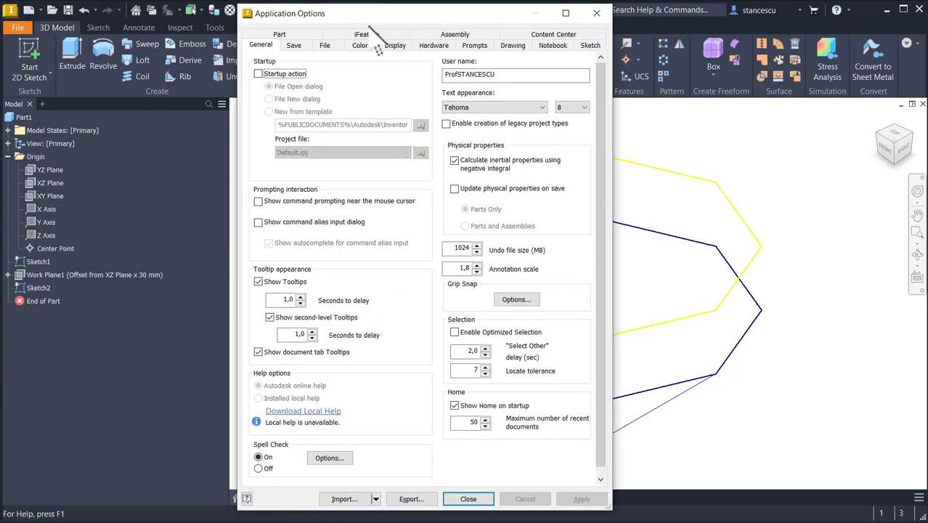
pyautogui.click(361, 45)
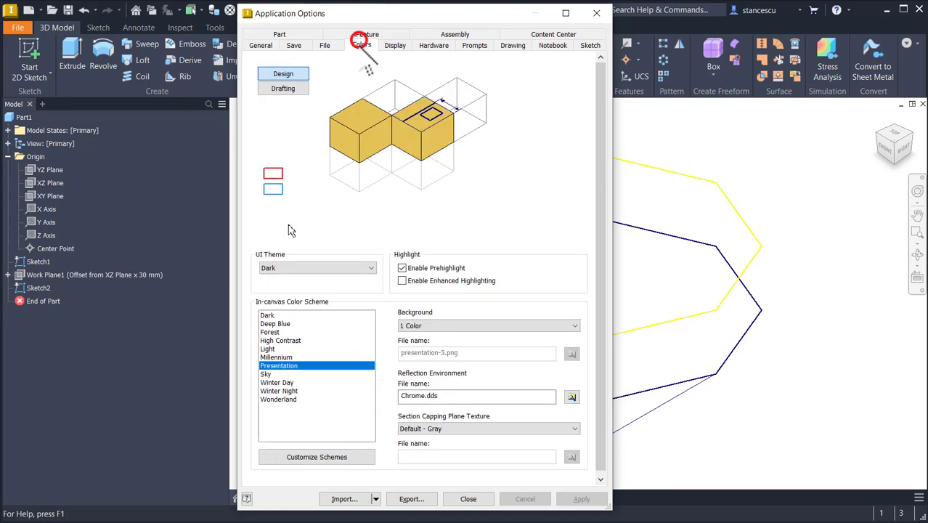
pyautogui.click(281, 340)
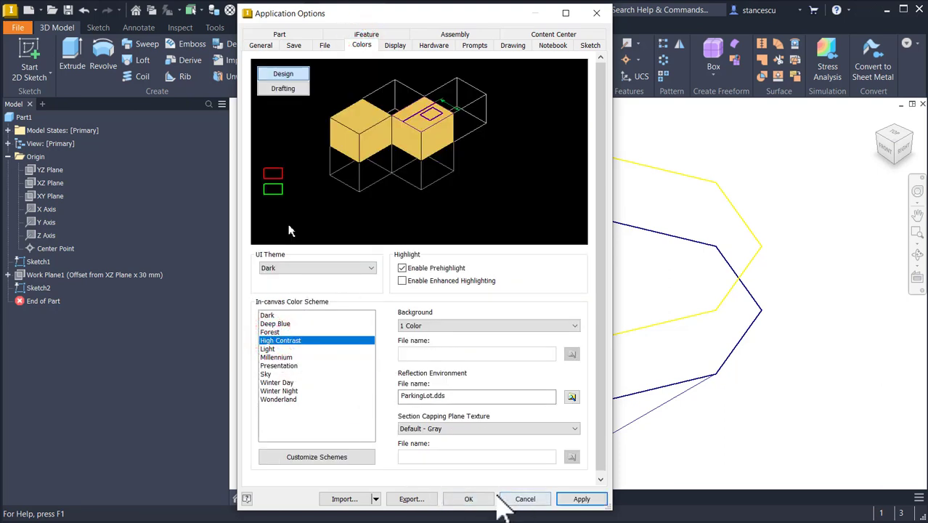
pyautogui.click(448, 506)
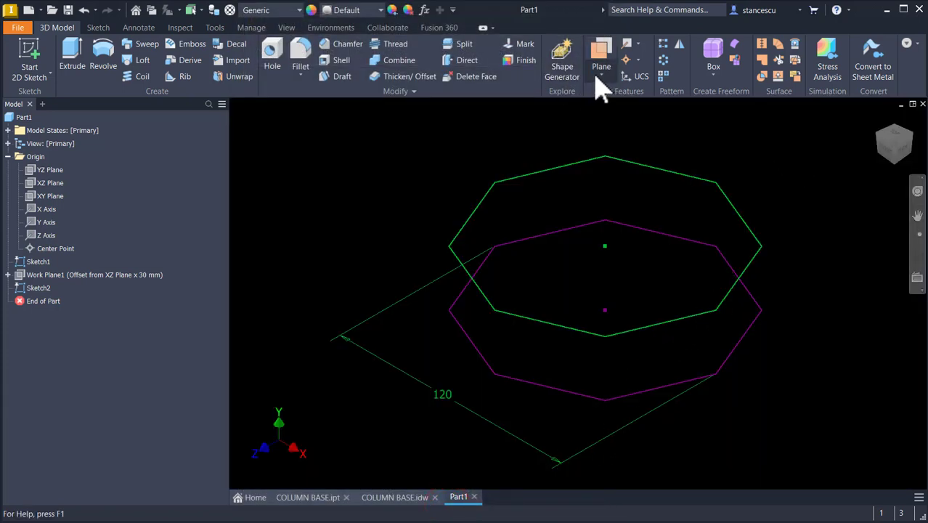
# Step: Create a work plane offset 55 mm upward from the origin XZ plane
pyautogui.click(603, 50)
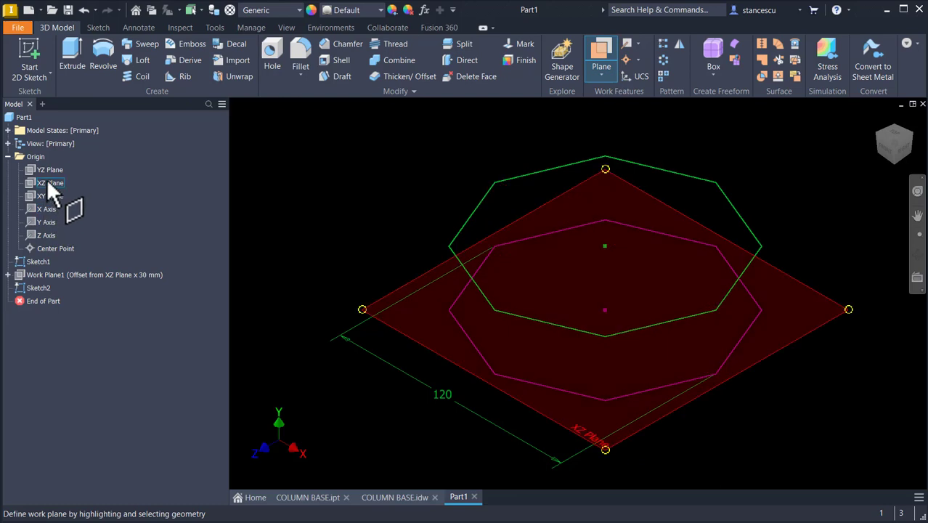
pyautogui.click(46, 181)
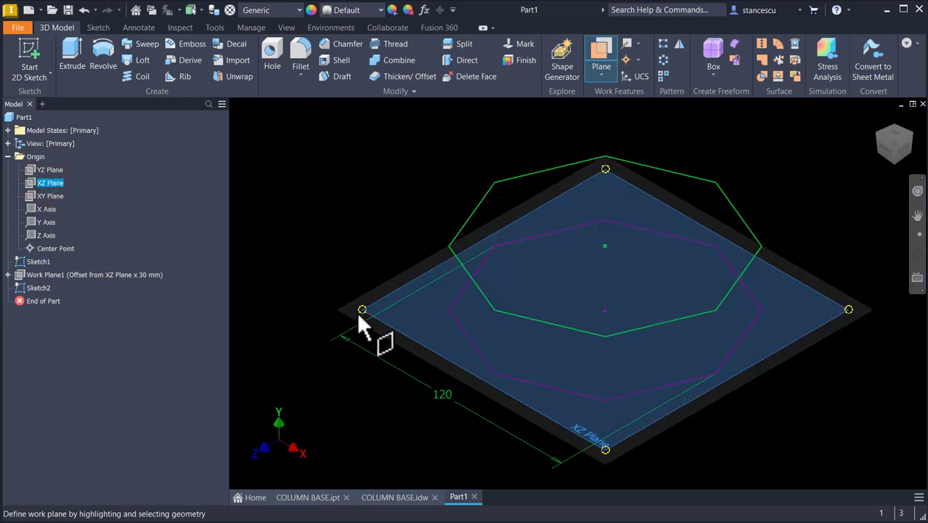
pyautogui.moveTo(363, 311); pyautogui.dragTo(367, 232)
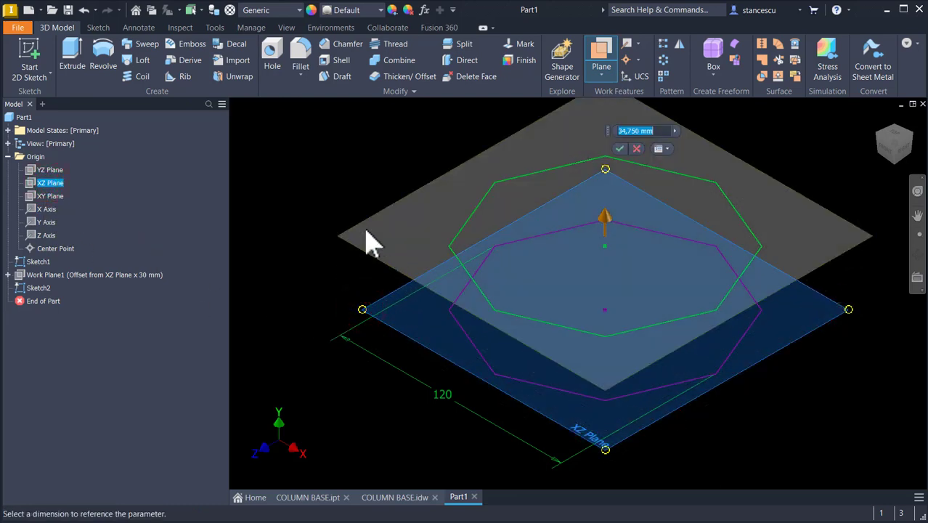
pyautogui.write('55')
pyautogui.press('Return')
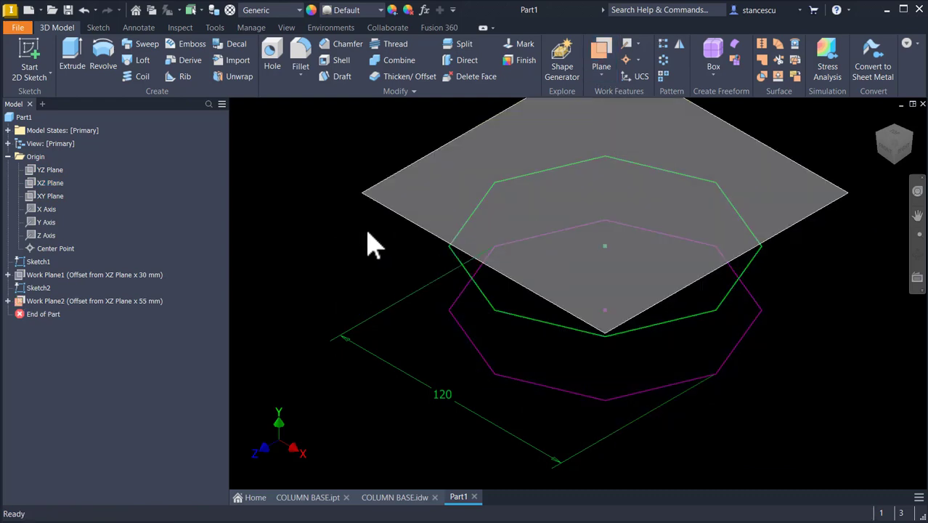
# Step: Start a sketch on the 55 mm offset work plane and check the upper octagon's size in the COLUMN BASE.idw drawing
pyautogui.click(425, 230)
pyautogui.click(456, 224)
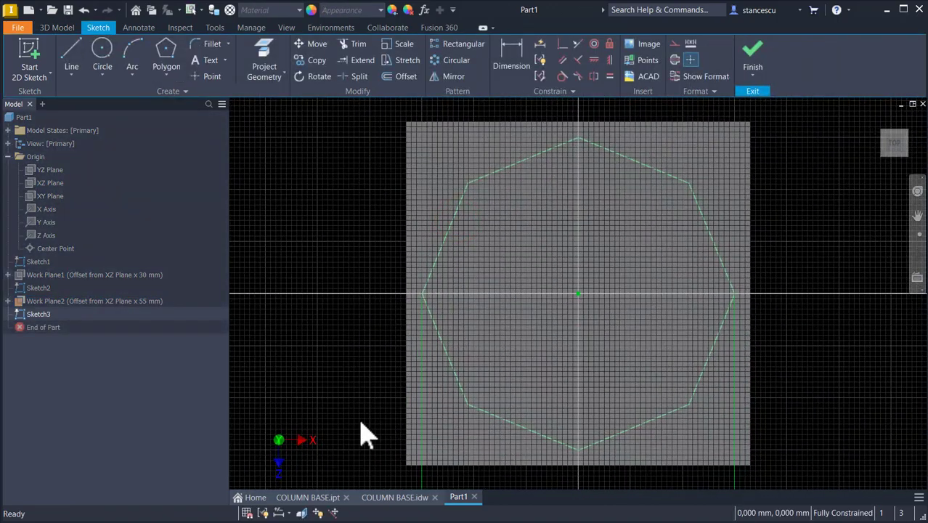
pyautogui.click(392, 497)
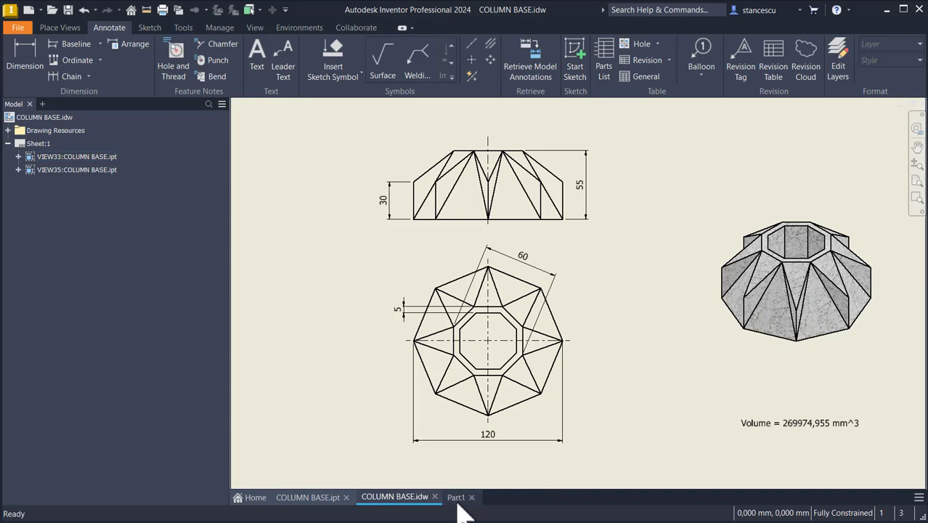
pyautogui.click(527, 266)
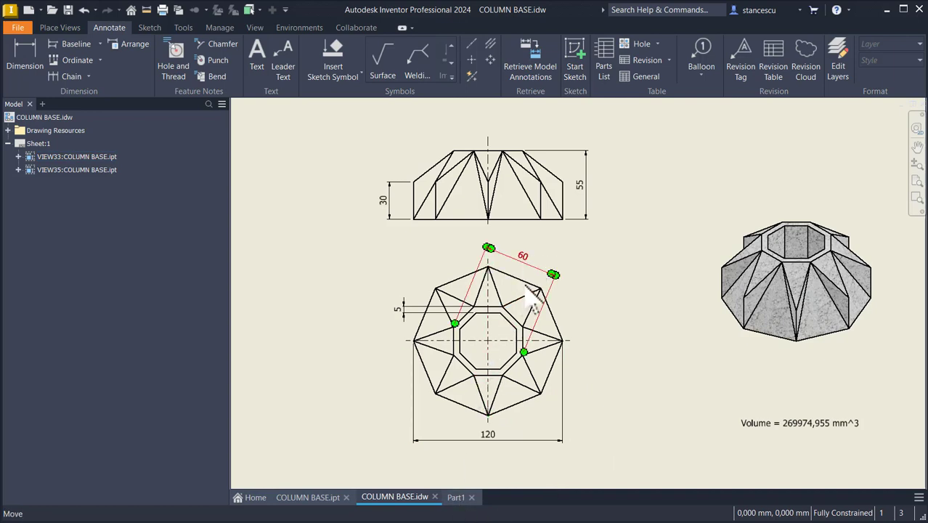
pyautogui.click(457, 498)
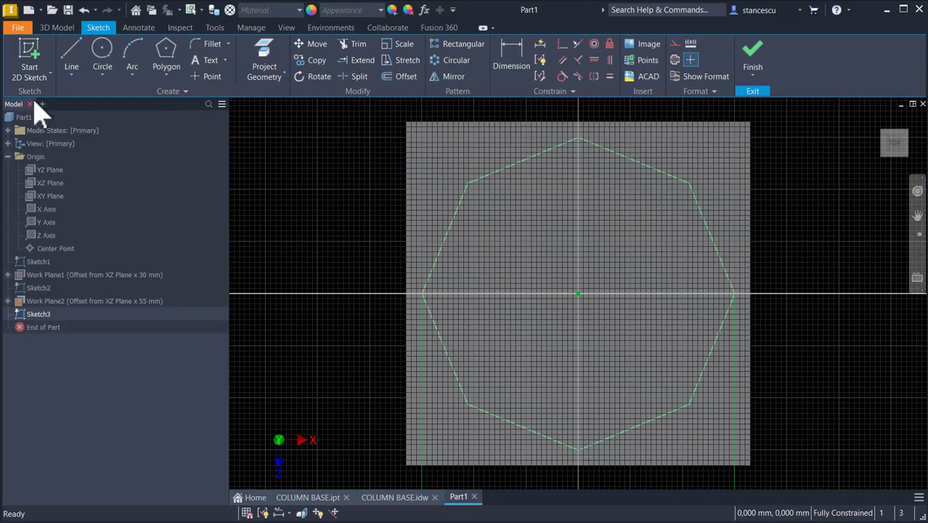
# Step: Draw an eight-sided polygon about 81 mm across corners, centred on the origin, and constrain its upper edge horizontal
pyautogui.click(165, 52)
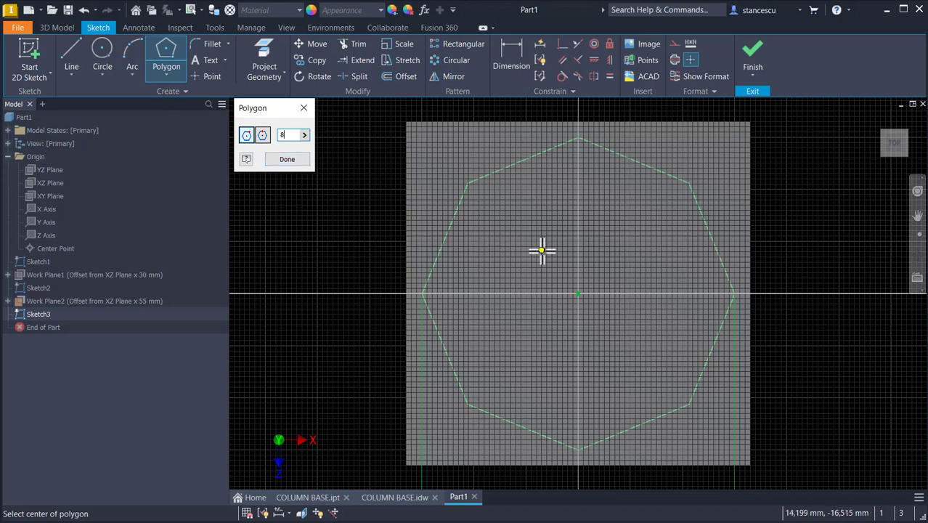
pyautogui.click(579, 293)
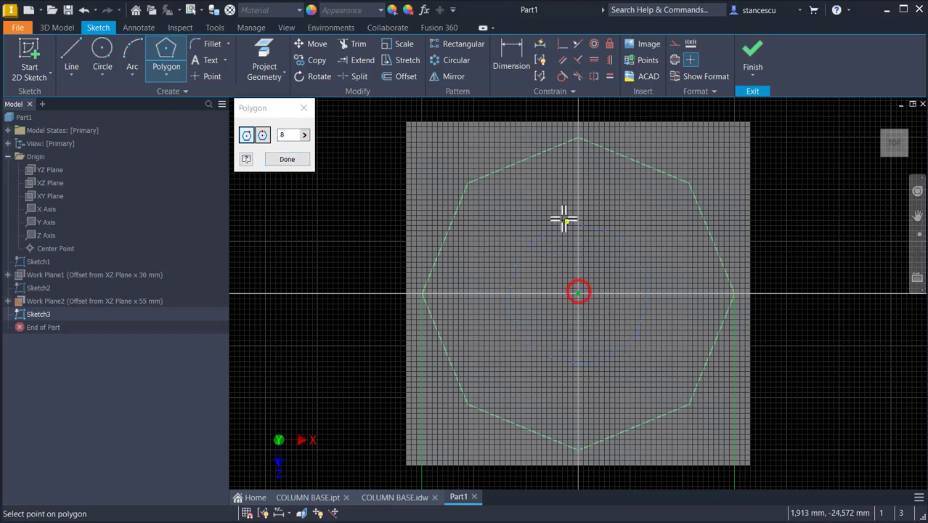
pyautogui.click(536, 196)
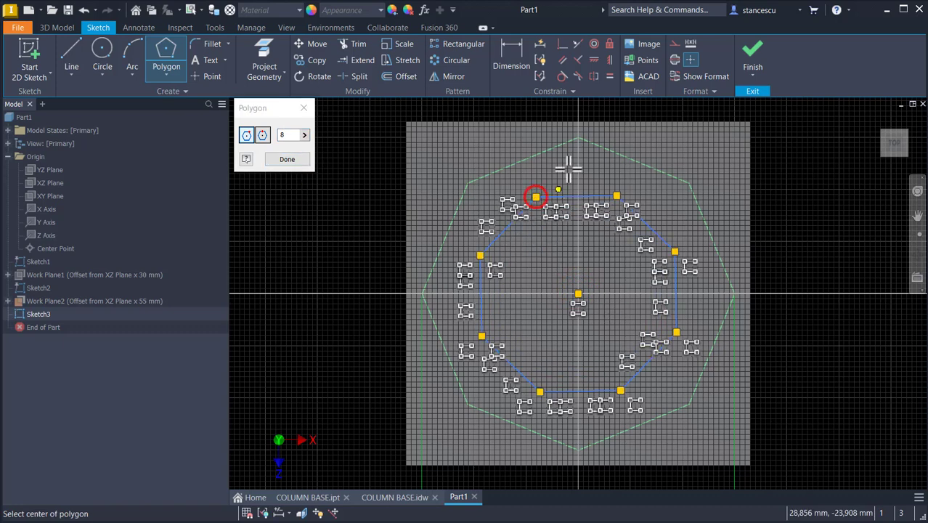
pyautogui.click(594, 61)
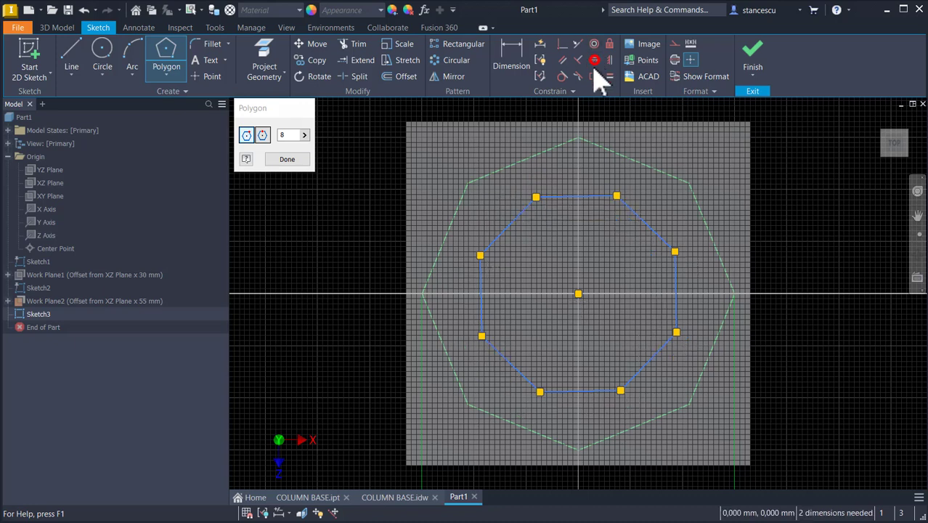
pyautogui.click(590, 198)
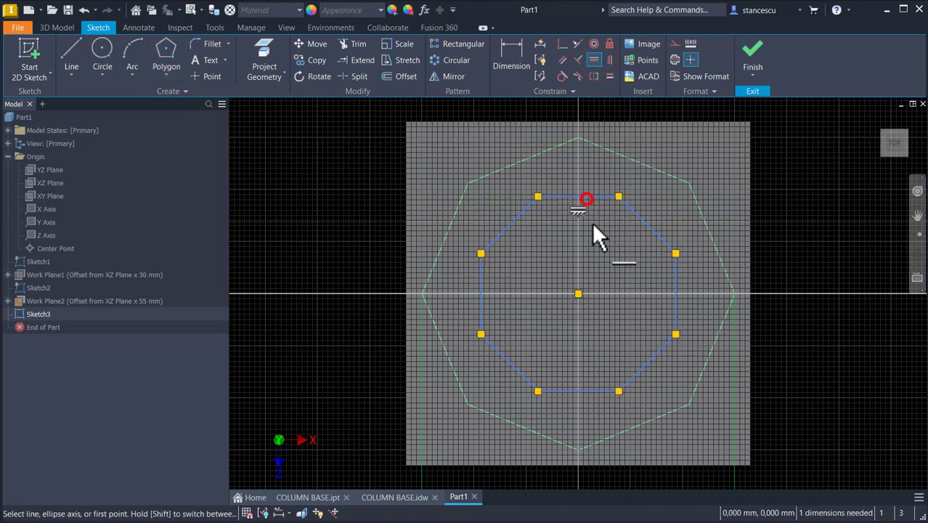
# Step: Add an aligned 60 mm dimension between opposite corners of the small octagon and finish the sketch
pyautogui.click(508, 62)
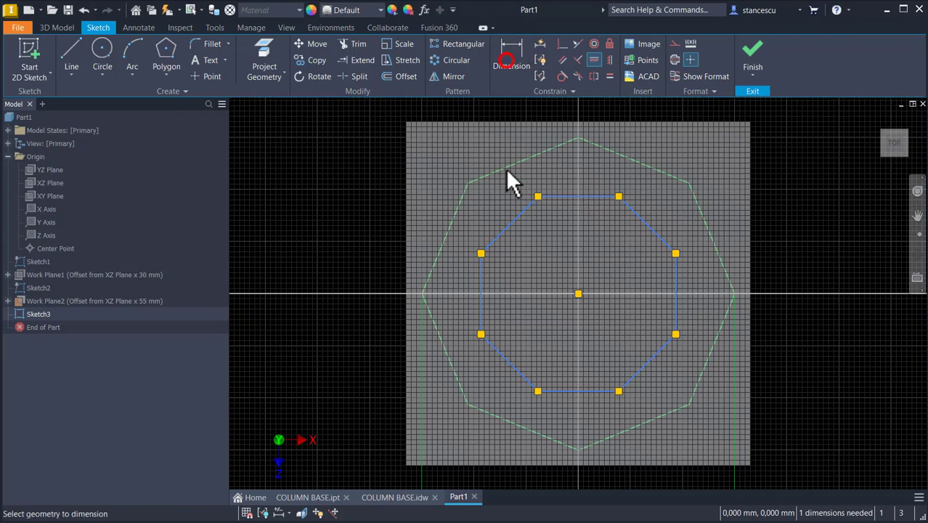
pyautogui.click(481, 255)
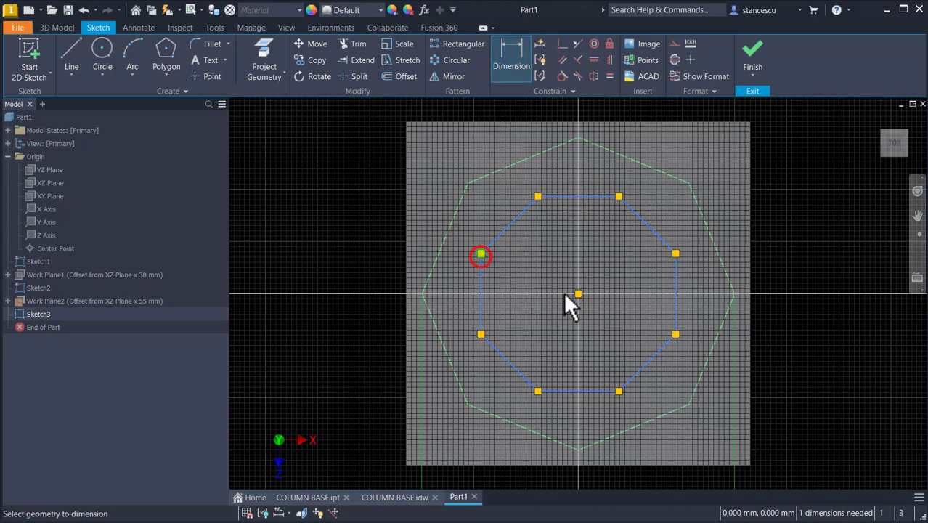
pyautogui.click(675, 335)
pyautogui.rightClick(621, 260)
pyautogui.click(683, 113)
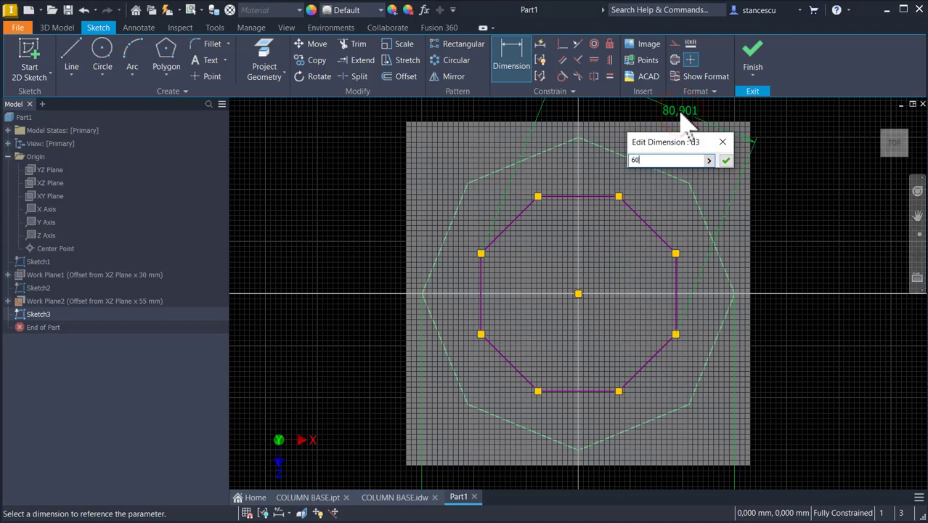
pyautogui.press('Return')
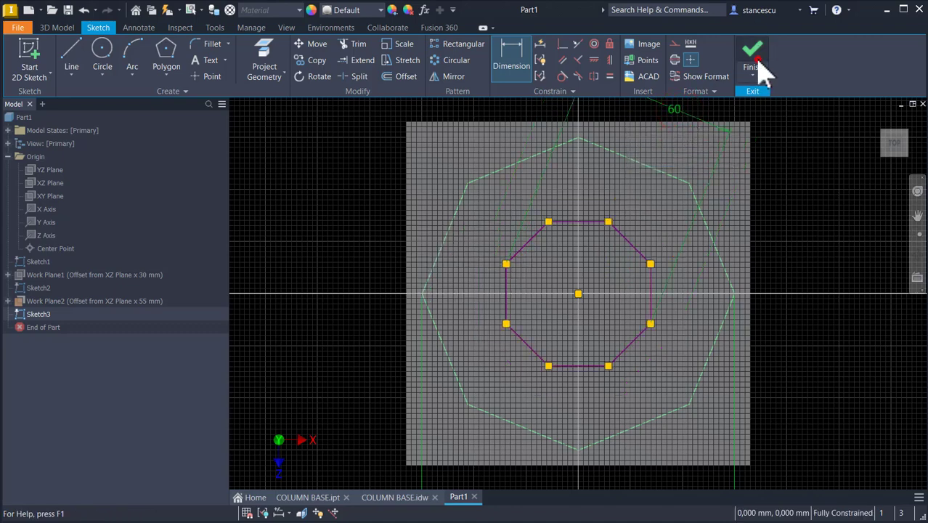
pyautogui.click(754, 64)
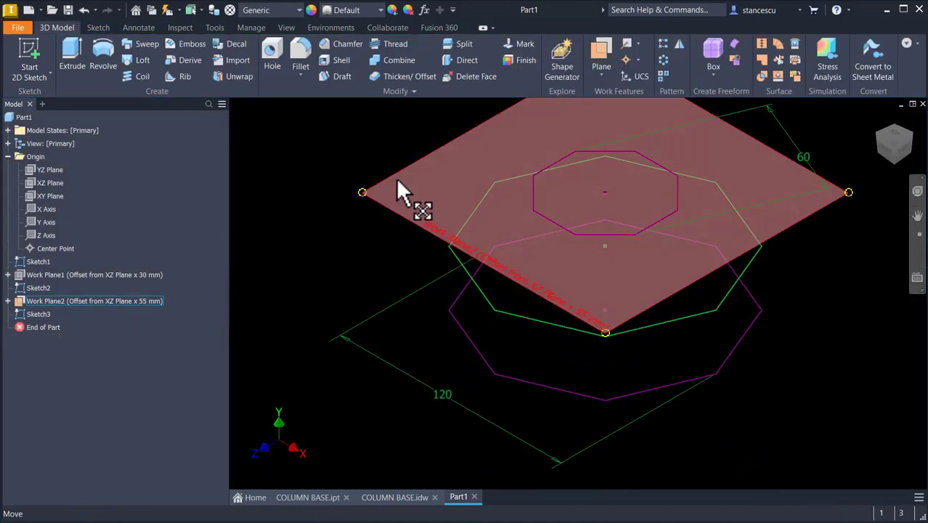
# Step: Hide the work plane offset 55 mm from the XZ plane
pyautogui.click(397, 181)
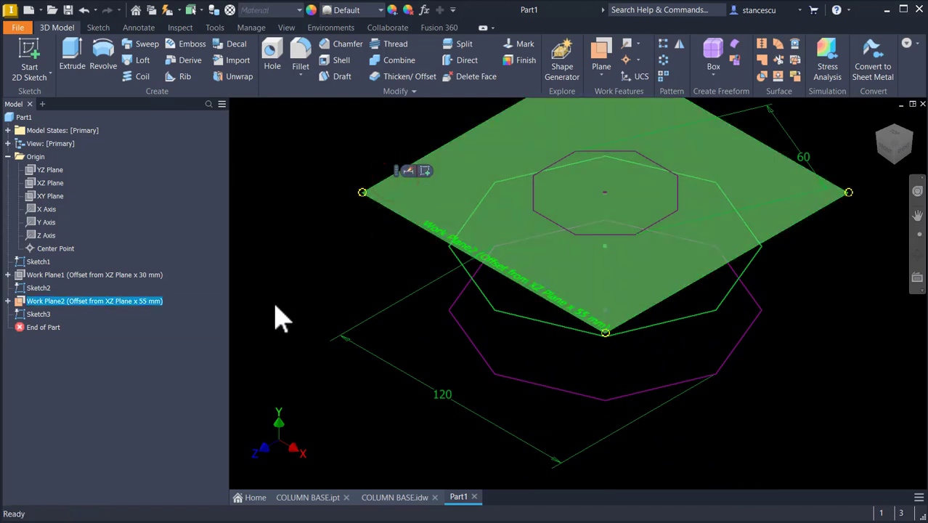
pyautogui.hotkey('alt', 'v')
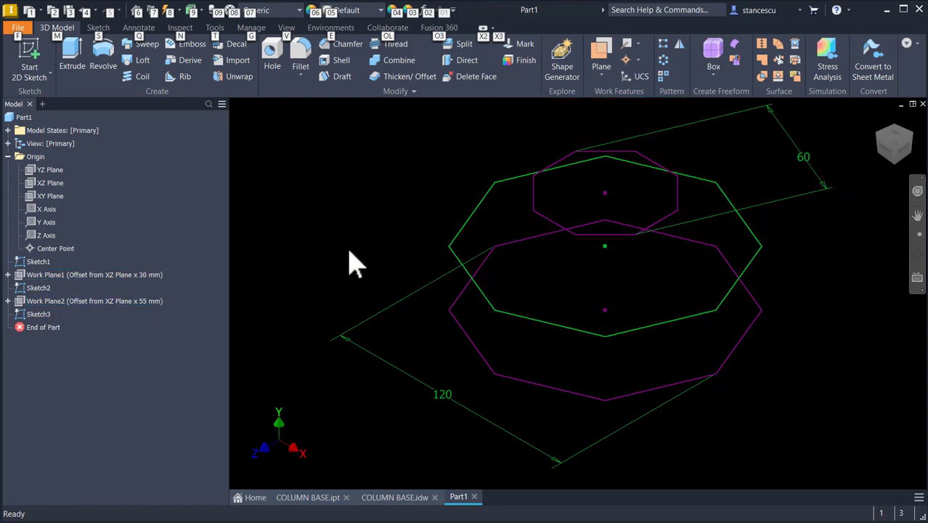
pyautogui.click(362, 230)
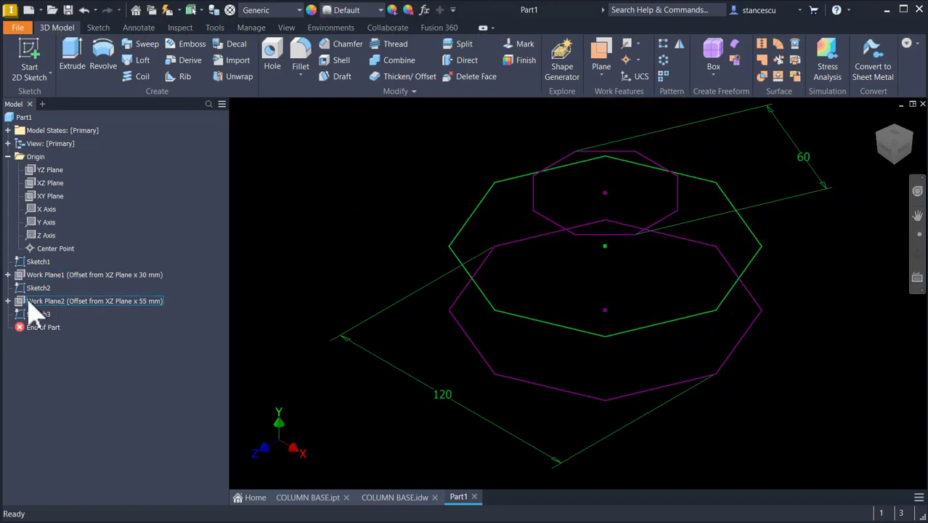
# Step: Turn off dimension visibility for Sketch1 and Sketch3 together
pyautogui.click(38, 262)
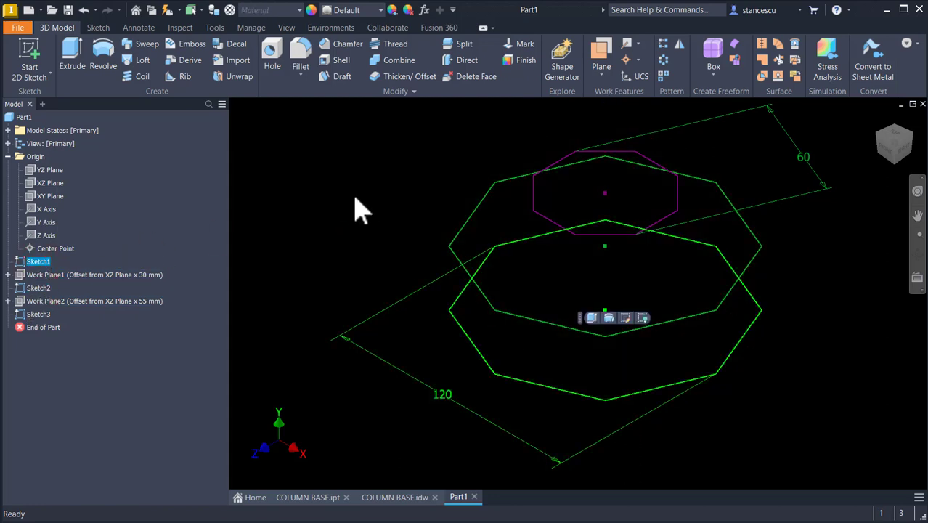
pyautogui.keyDown('ctrl'); pyautogui.click(22, 315); pyautogui.keyUp('ctrl')
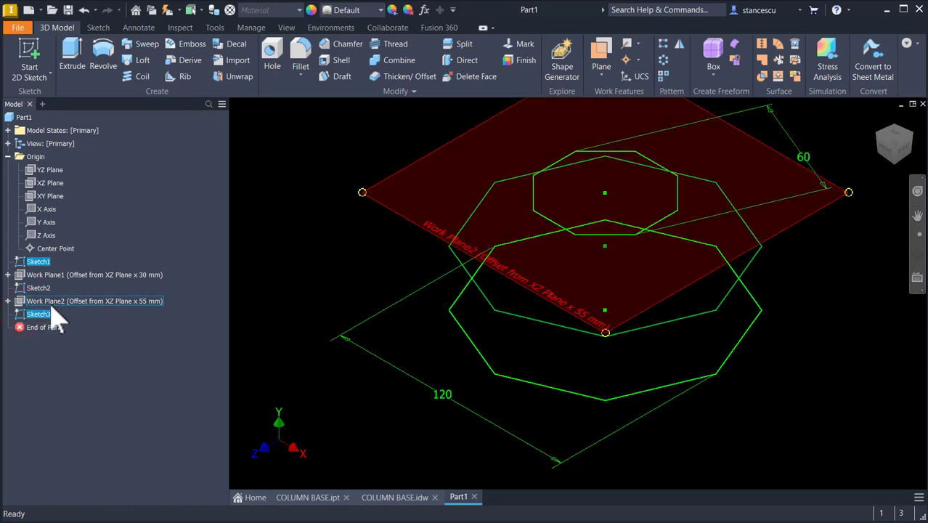
pyautogui.rightClick(37, 317)
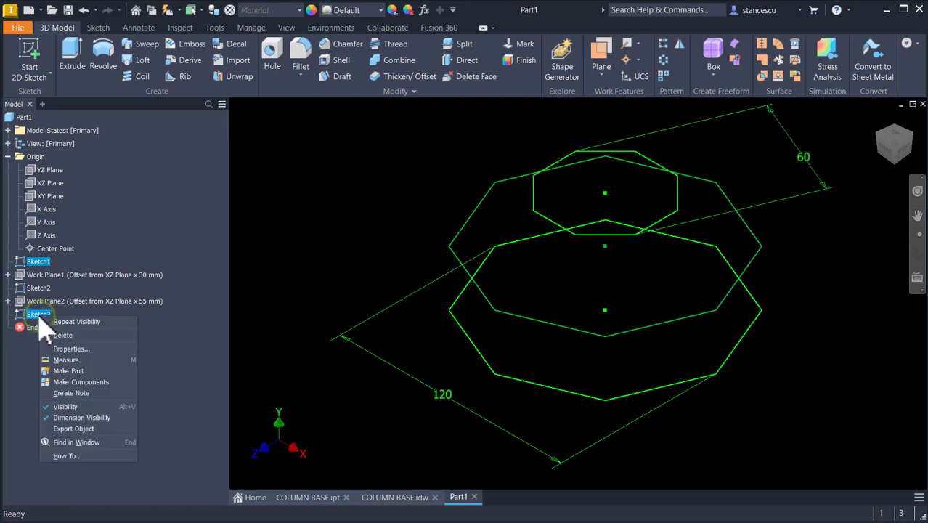
pyautogui.click(71, 419)
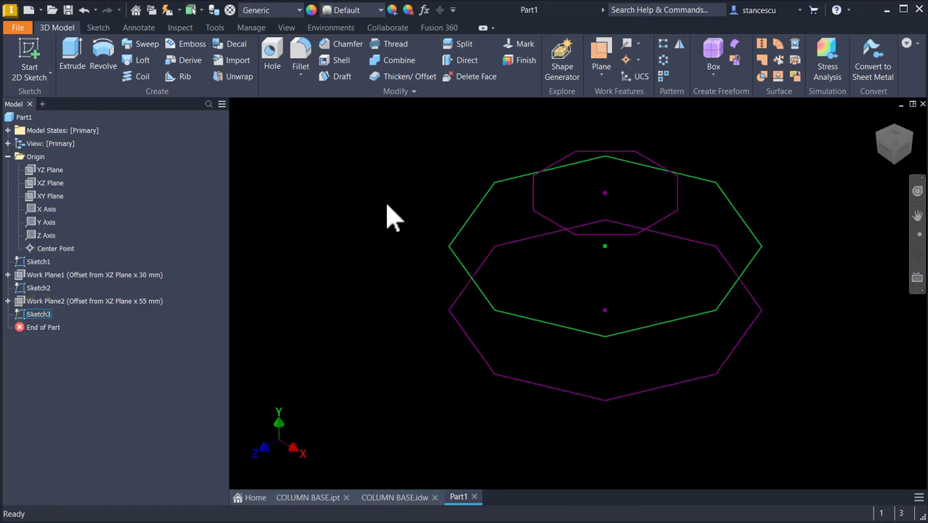
# Step: Create a three-point work plane through the small octagon's two front-left edge endpoints and the middle octagon's front-left vertex
pyautogui.keyDown('shift'); pyautogui.moveTo(387, 205); pyautogui.dragTo(389, 210, button='middle'); pyautogui.keyUp('shift')
pyautogui.press('F6')
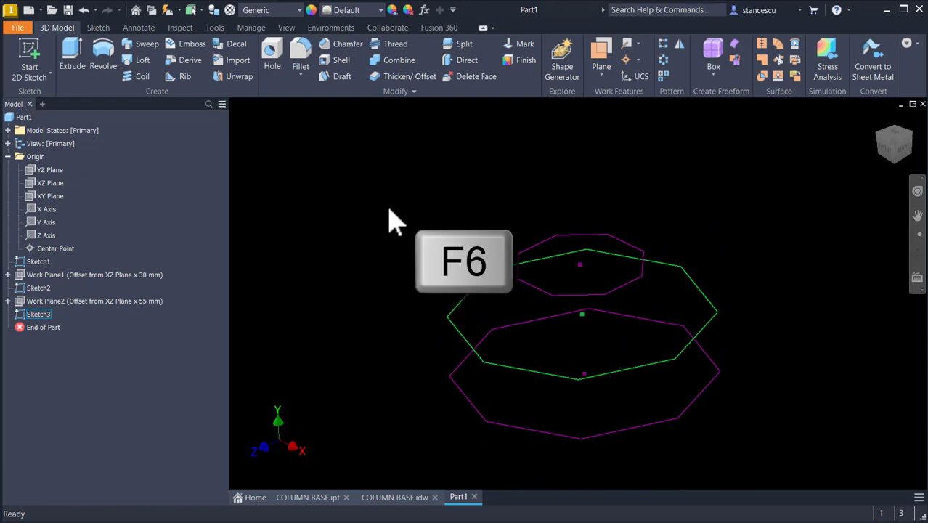
pyautogui.click(619, 149)
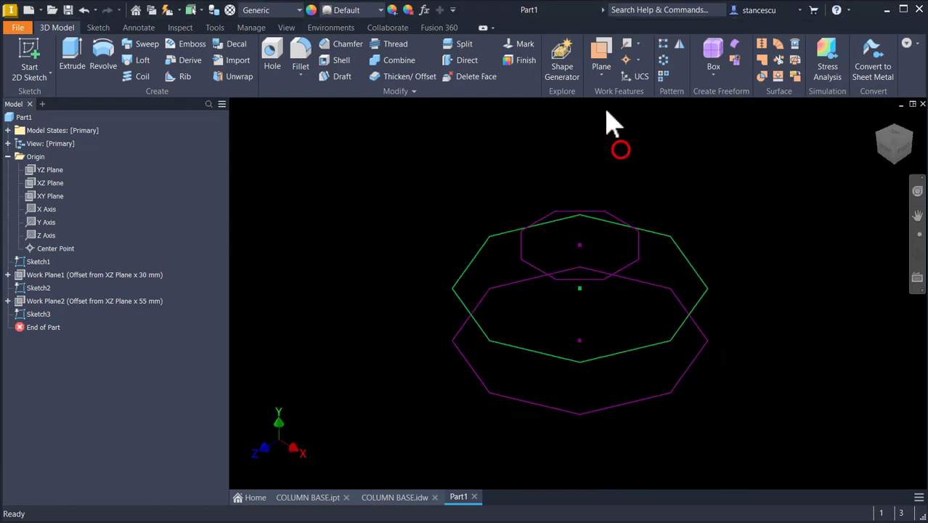
pyautogui.click(600, 62)
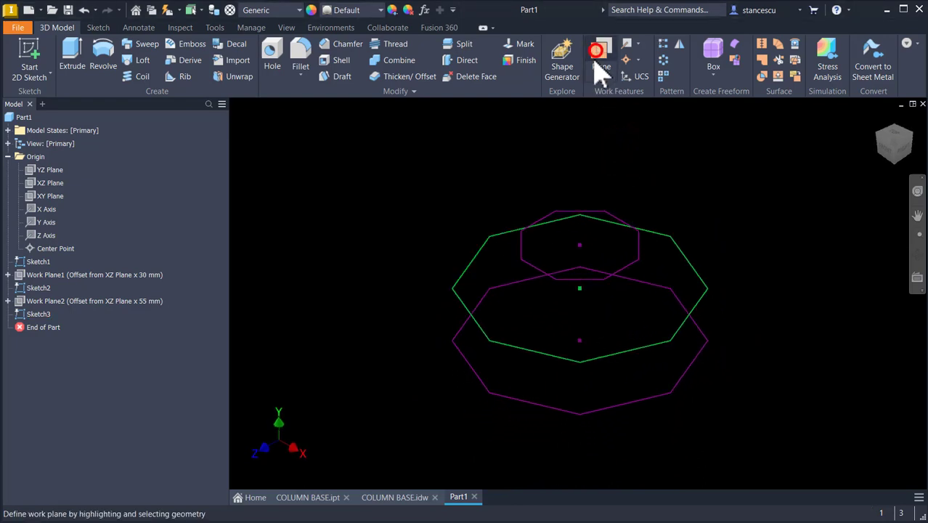
pyautogui.click(521, 258)
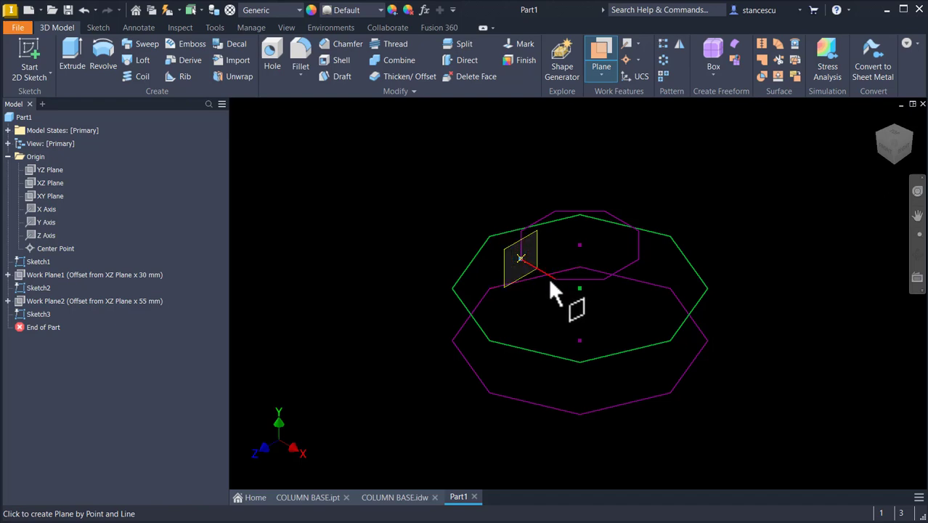
pyautogui.click(556, 277)
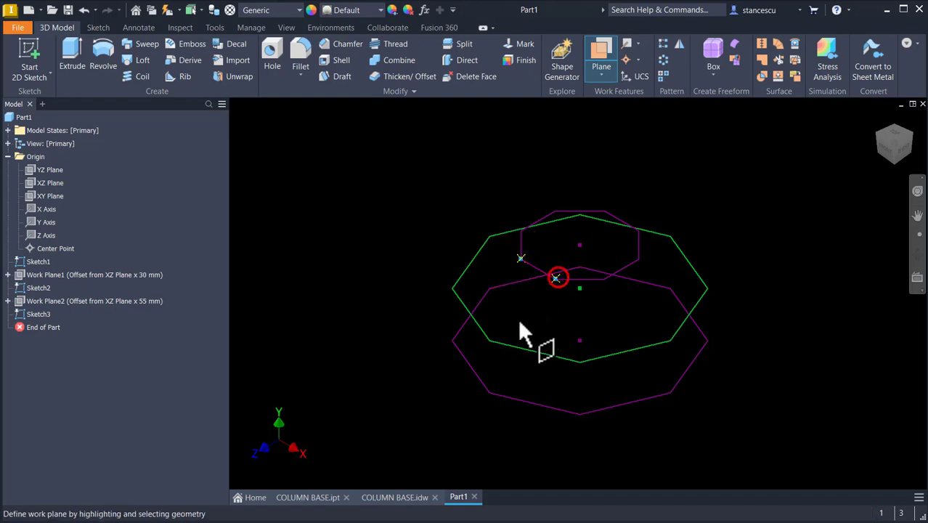
pyautogui.click(490, 339)
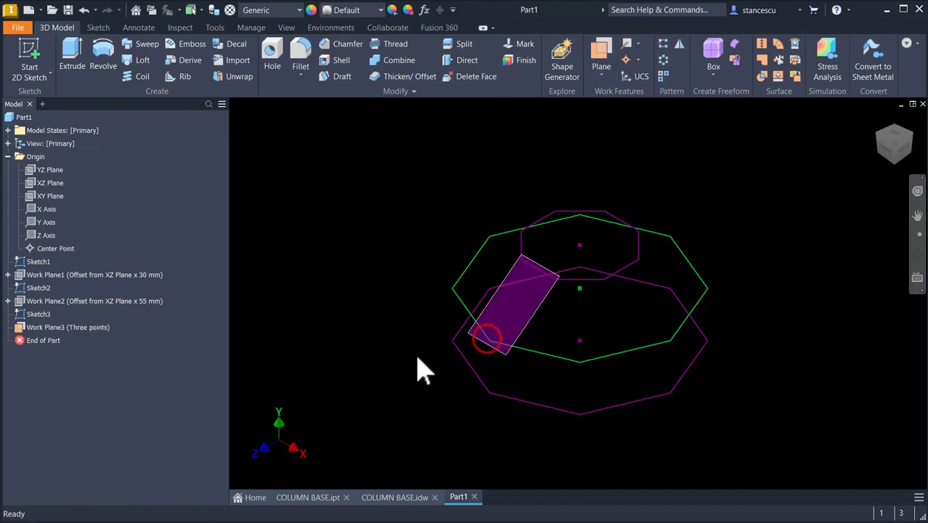
# Step: Start a sketch on the slanted three-point work plane and project the small octagon's front-left edge and the middle octagon's front-left vertex
pyautogui.click(544, 301)
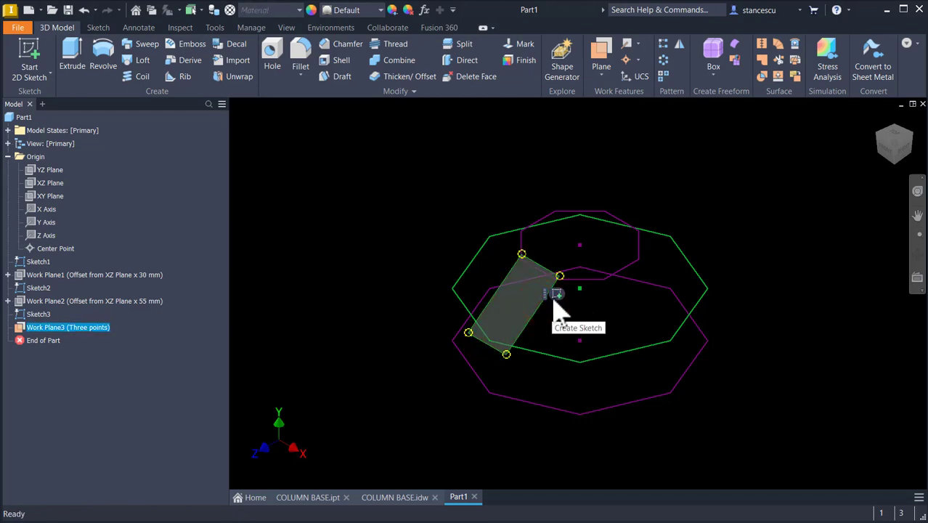
pyautogui.click(556, 304)
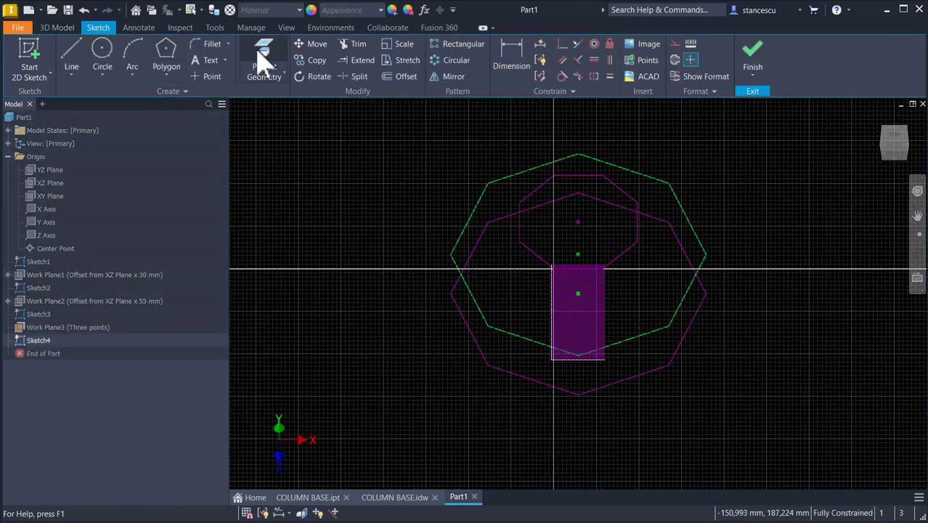
pyautogui.click(264, 50)
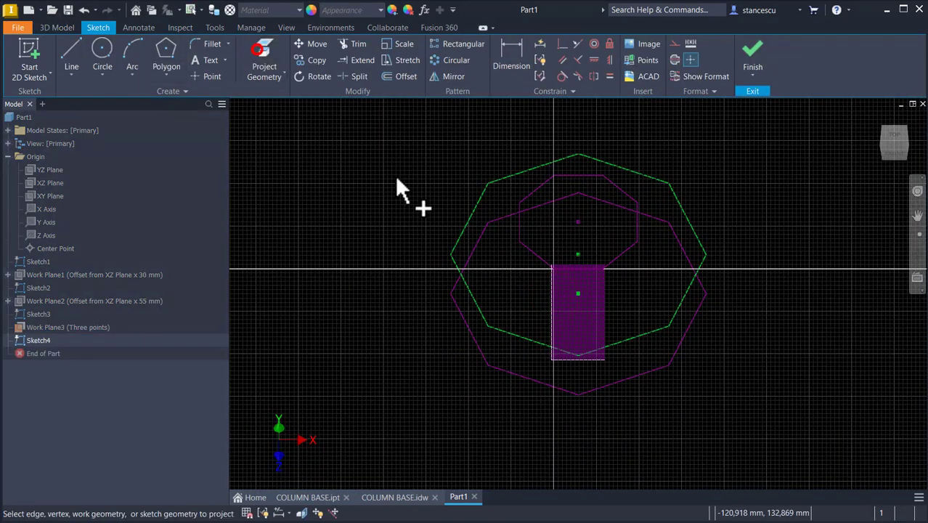
pyautogui.click(578, 271)
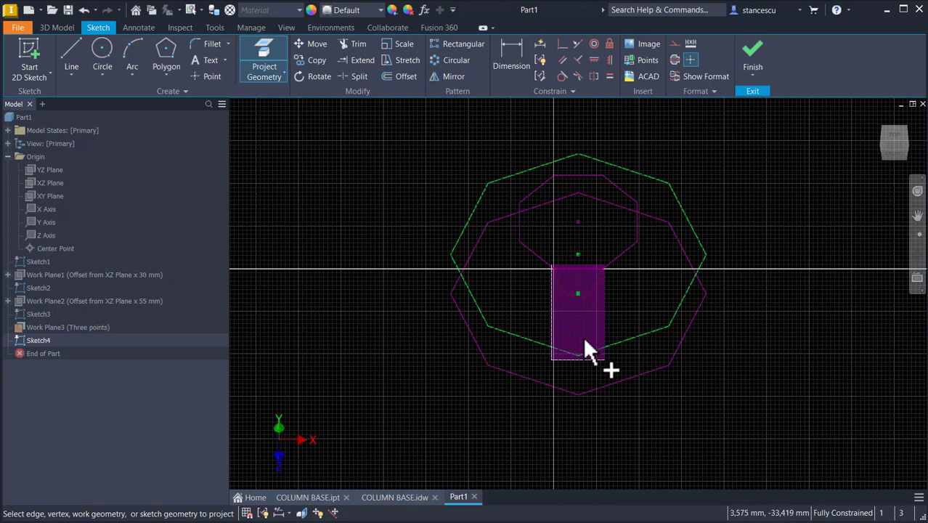
pyautogui.click(579, 356)
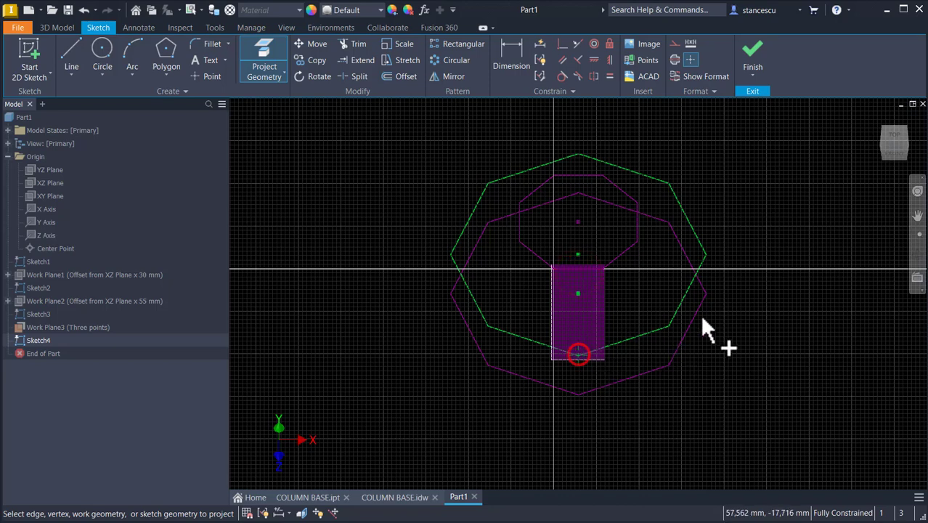
# Step: Draw two lines joining the ends of the projected small-octagon edge to the projected middle-octagon vertex, forming a triangle
pyautogui.click(76, 52)
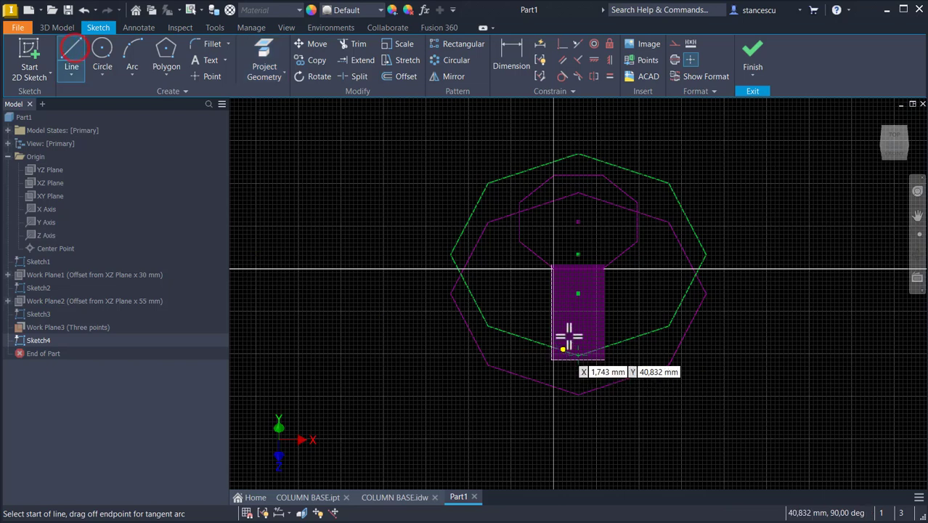
pyautogui.click(554, 270)
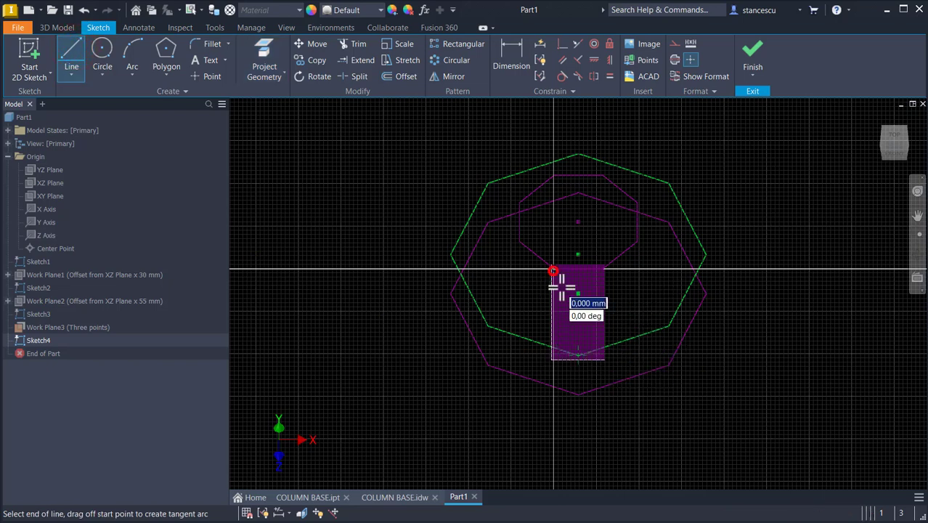
pyautogui.click(578, 356)
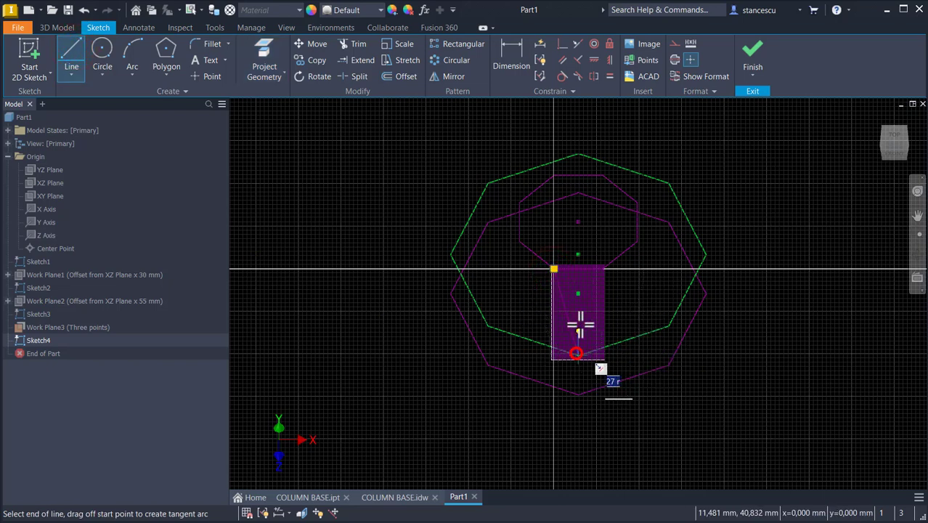
pyautogui.click(603, 270)
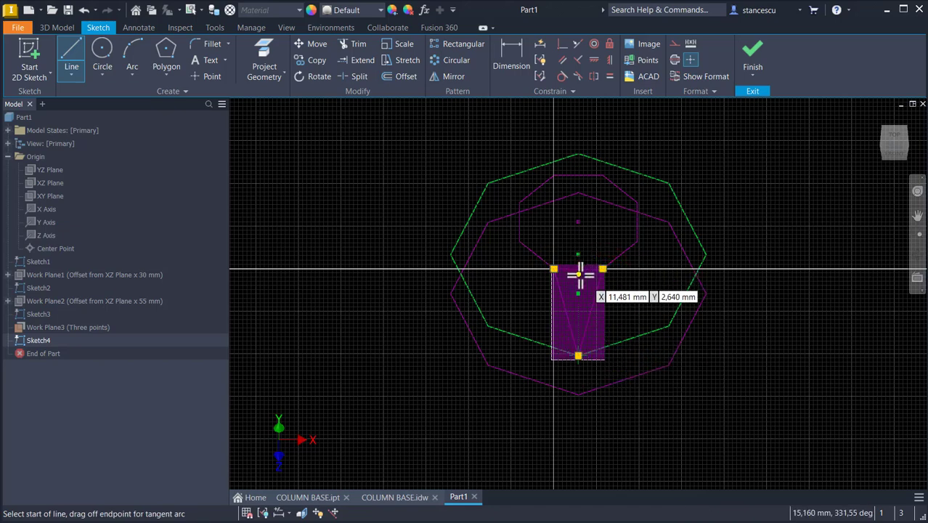
# Step: Finish the triangle sketch and hide the slanted three-point work plane
pyautogui.click(753, 58)
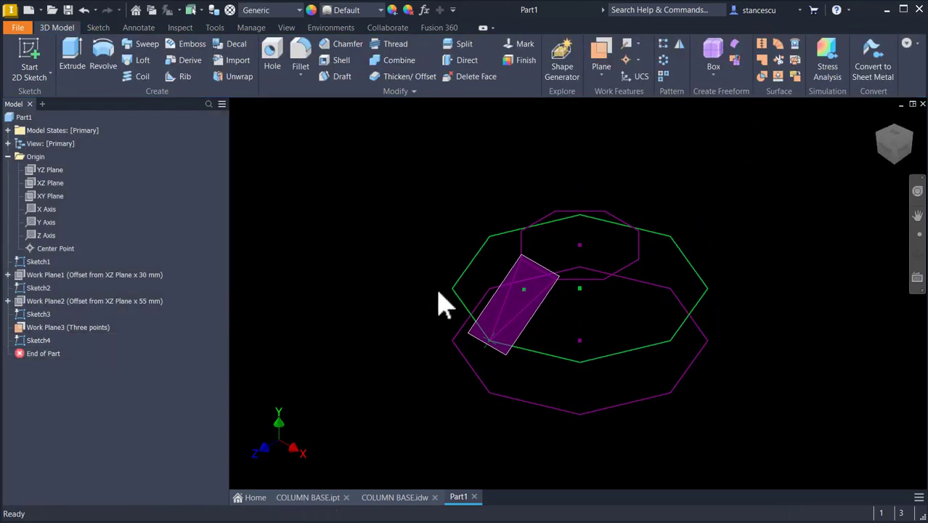
pyautogui.click(515, 331)
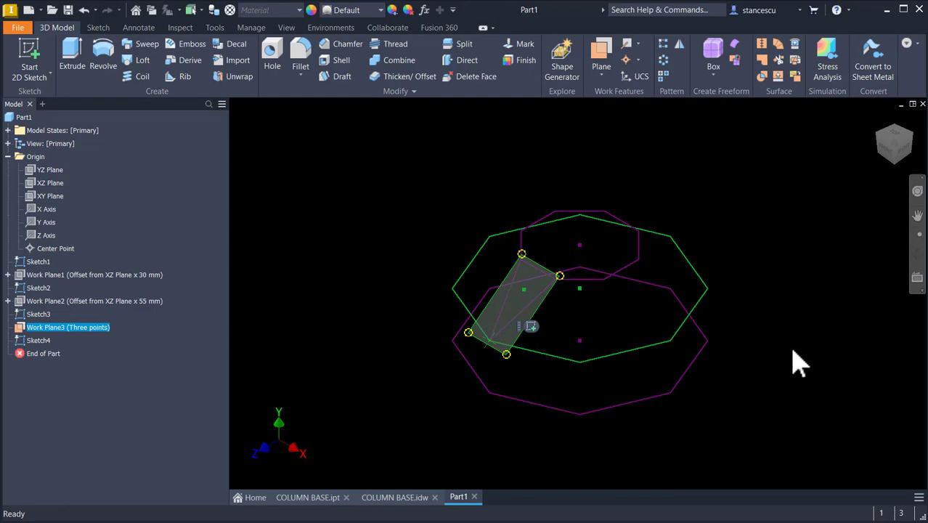
pyautogui.hotkey('alt', 'v')
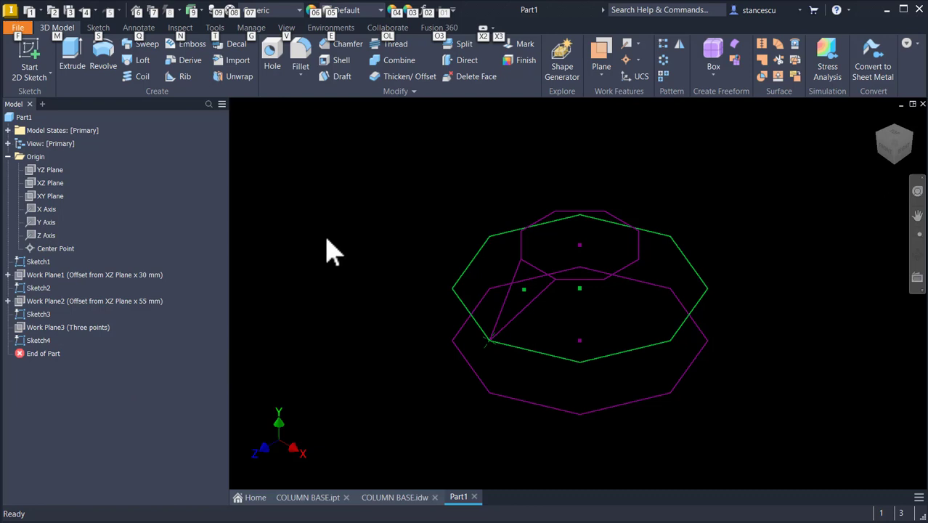
# Step: Create a sketch on the XZ plane containing the projections of the slanted triangle's three edges, and finish it
pyautogui.click(32, 183)
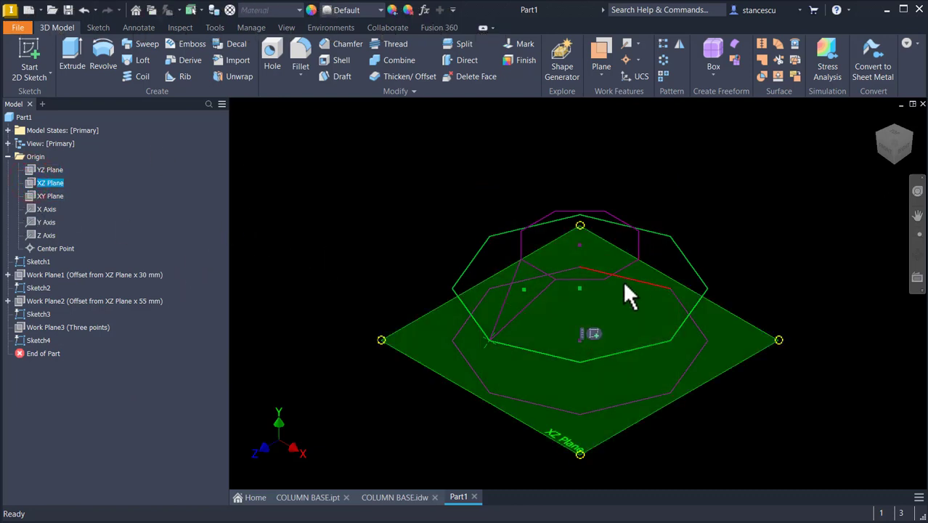
pyautogui.click(594, 334)
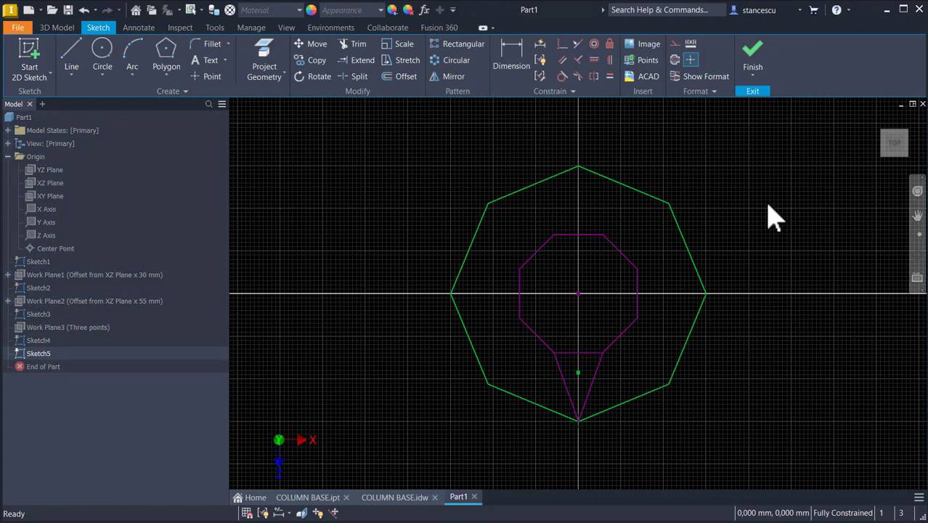
pyautogui.press('F5')
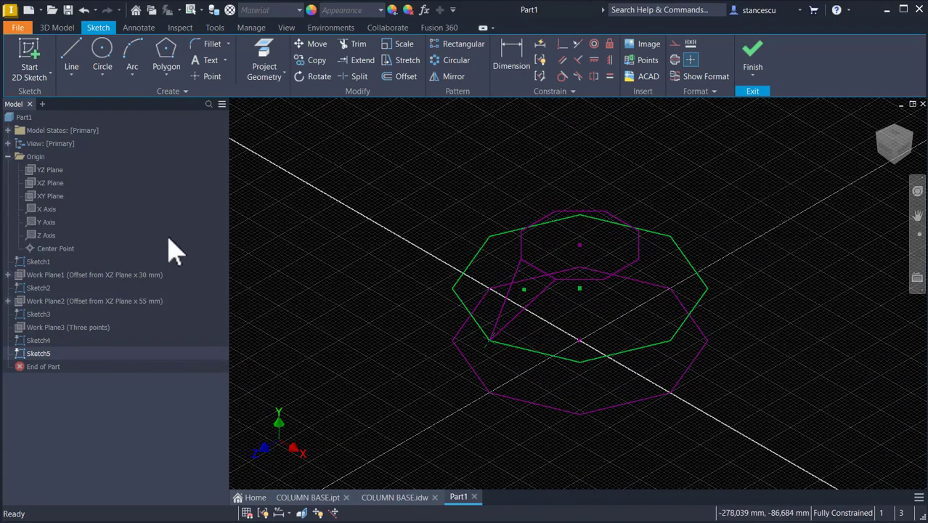
pyautogui.click(268, 49)
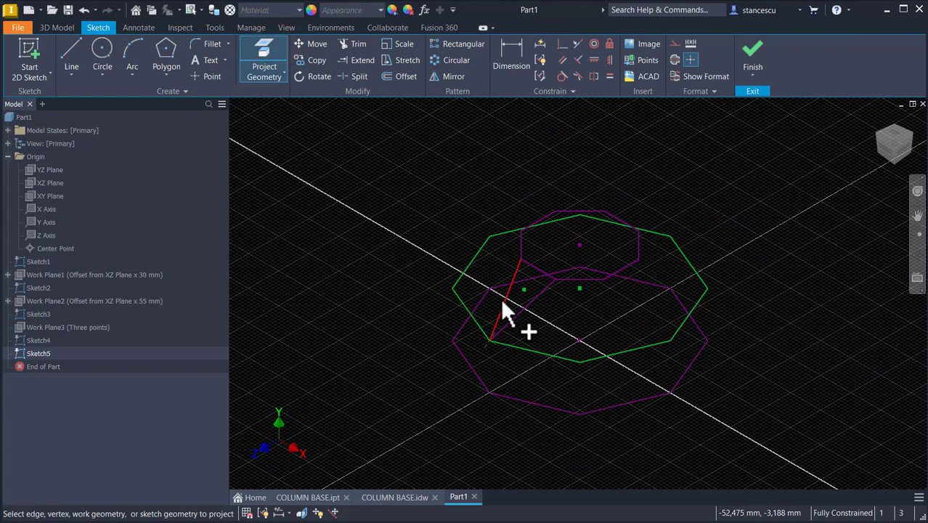
pyautogui.click(530, 262)
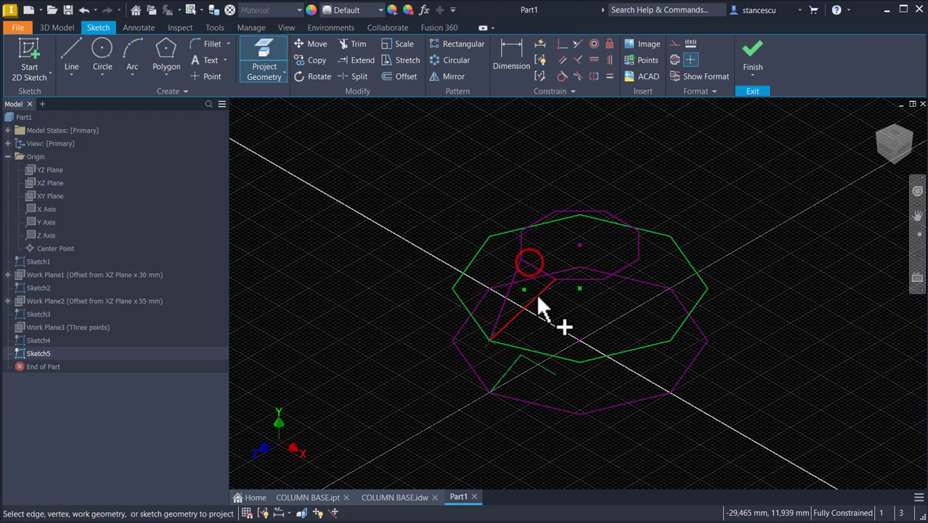
pyautogui.click(537, 294)
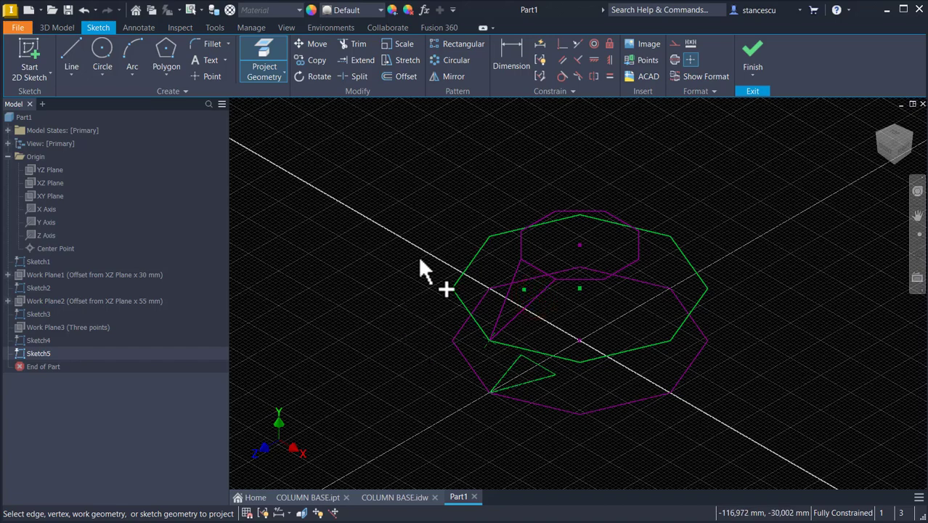
pyautogui.click(747, 57)
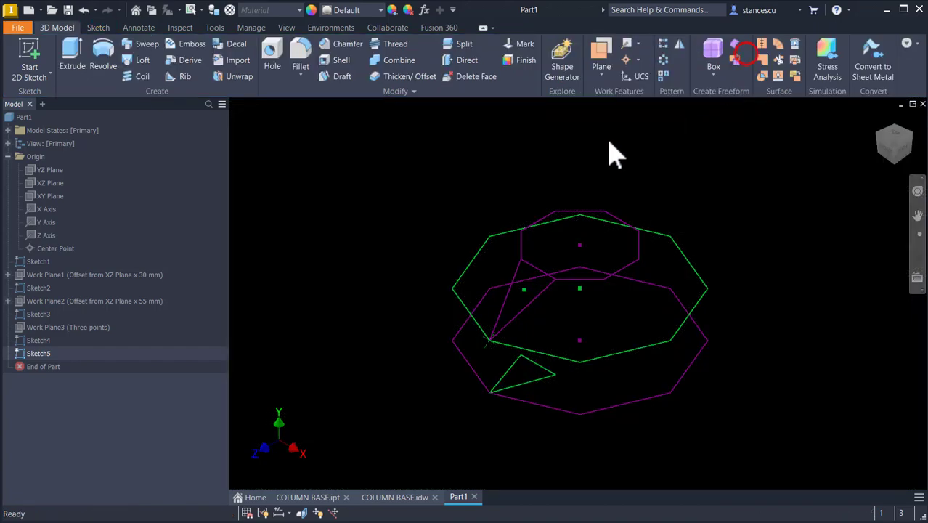
# Step: Extrude the projected triangle on the XZ plane up to Work Plane3 as a new solid
pyautogui.click(69, 45)
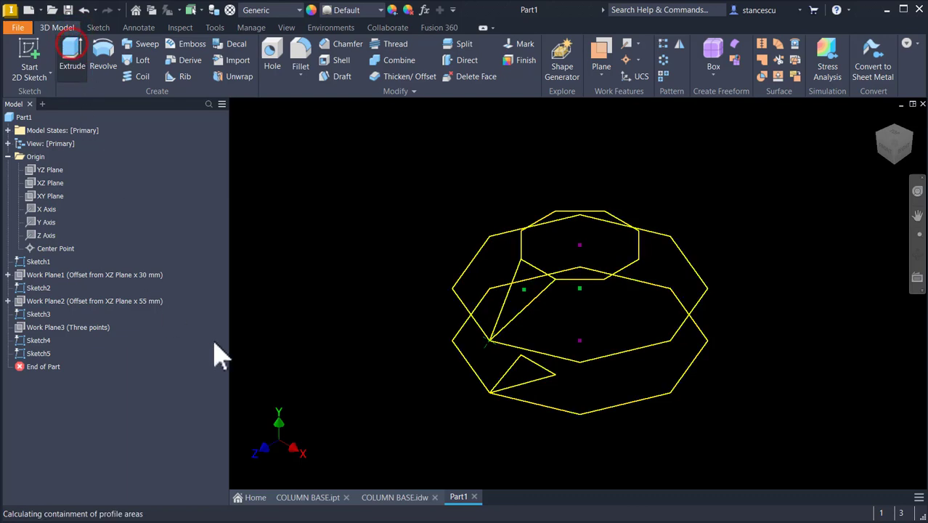
pyautogui.click(542, 373)
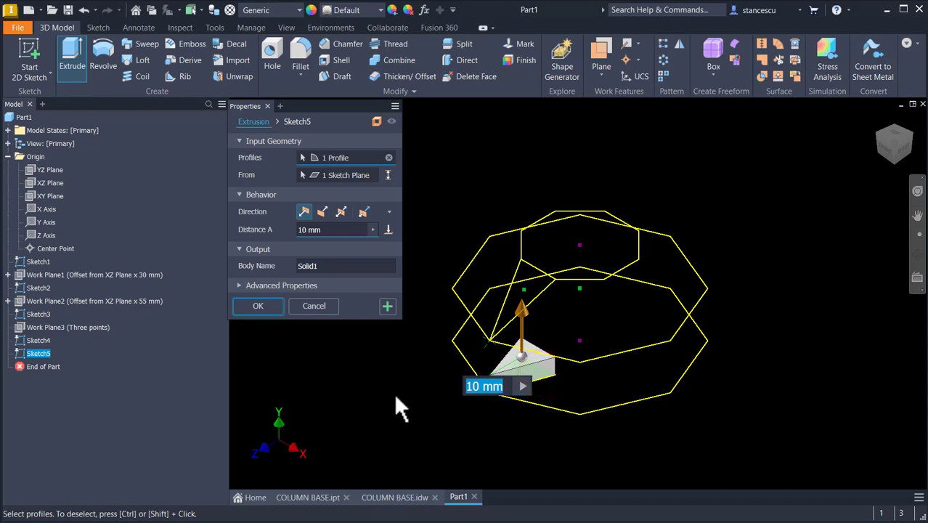
pyautogui.click(388, 230)
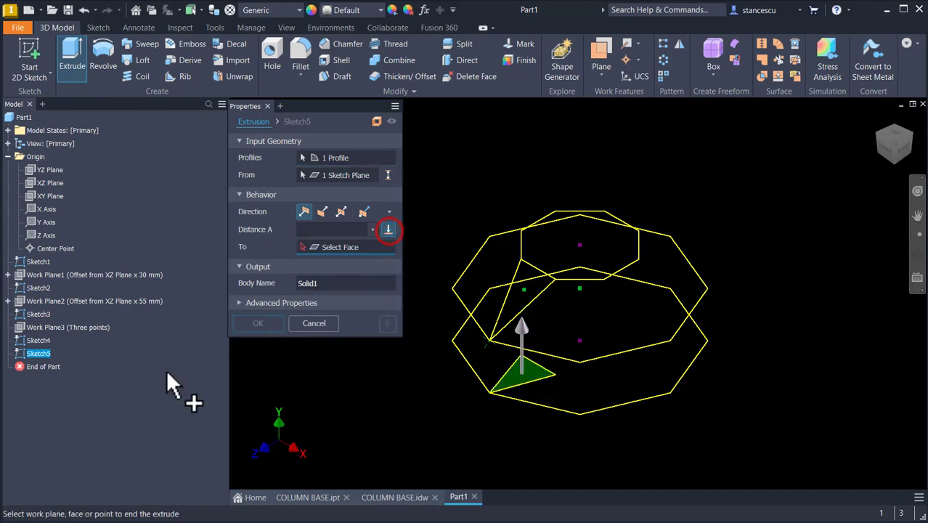
pyautogui.click(70, 327)
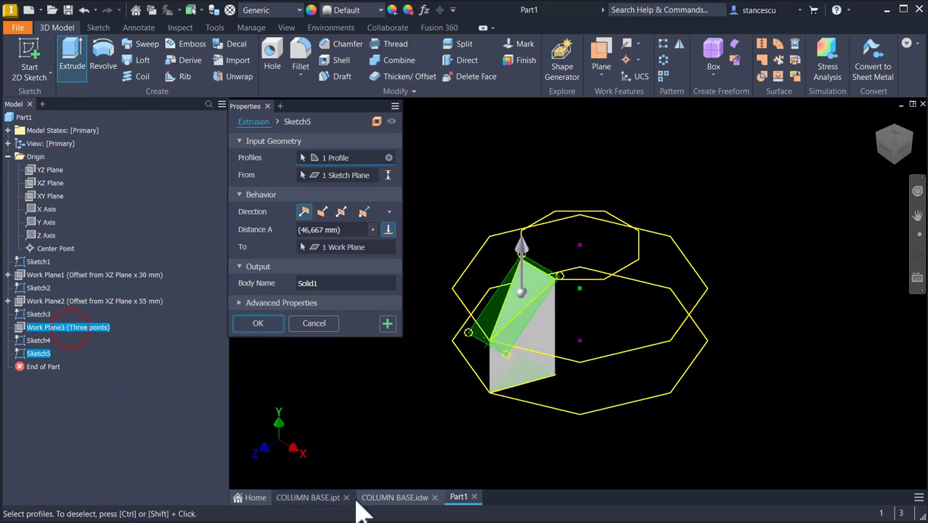
pyautogui.click(268, 324)
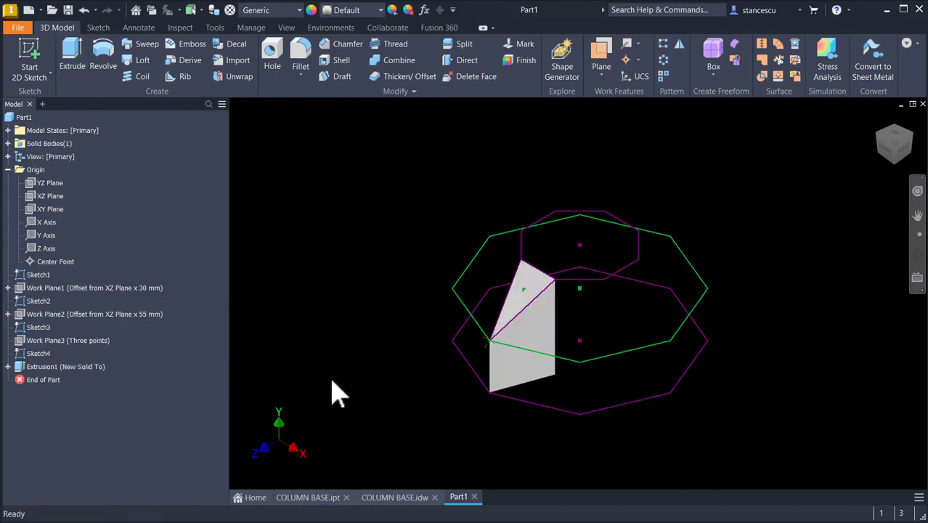
# Step: Create a three-point work plane through the bottom octagon's front-left and front vertices and the solid's top vertex on the small octagon
pyautogui.keyDown('shift'); pyautogui.moveTo(333, 373); pyautogui.dragTo(342, 380, button='middle'); pyautogui.keyUp('shift')
pyautogui.press('F6')
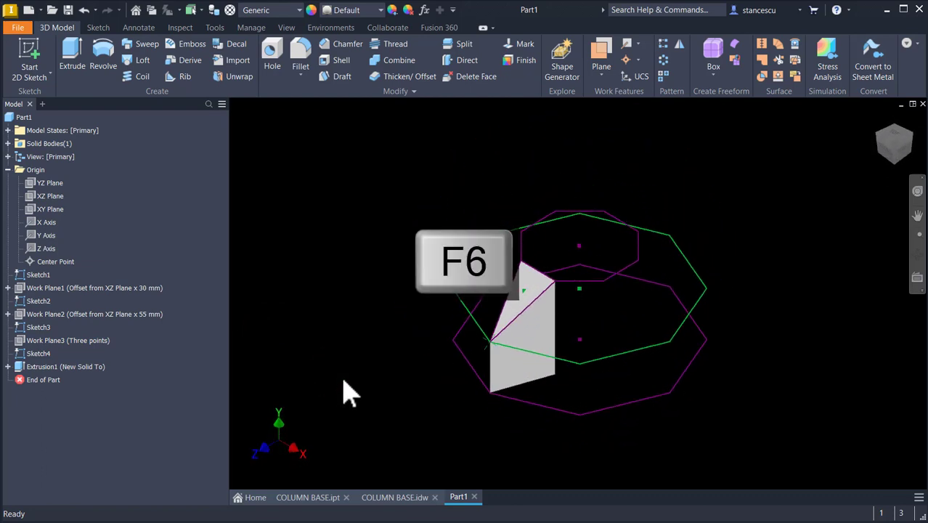
pyautogui.click(407, 181)
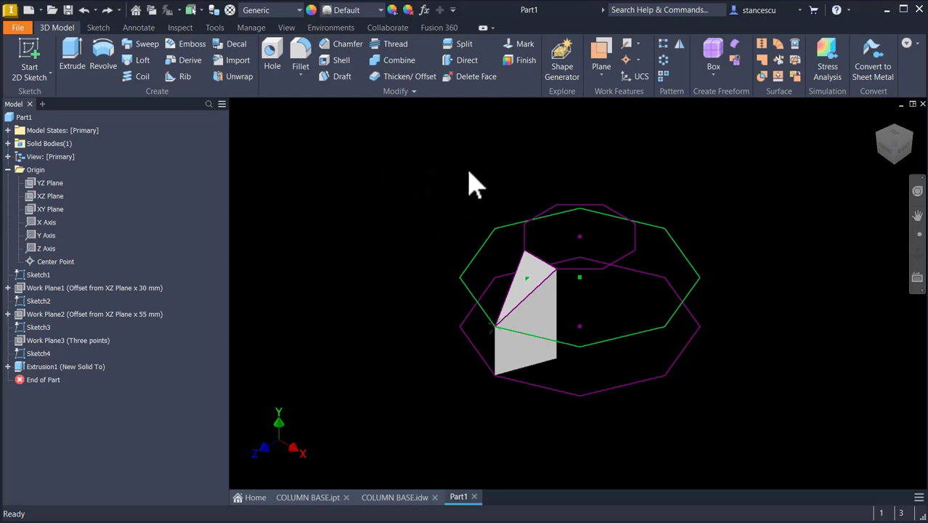
pyautogui.click(602, 55)
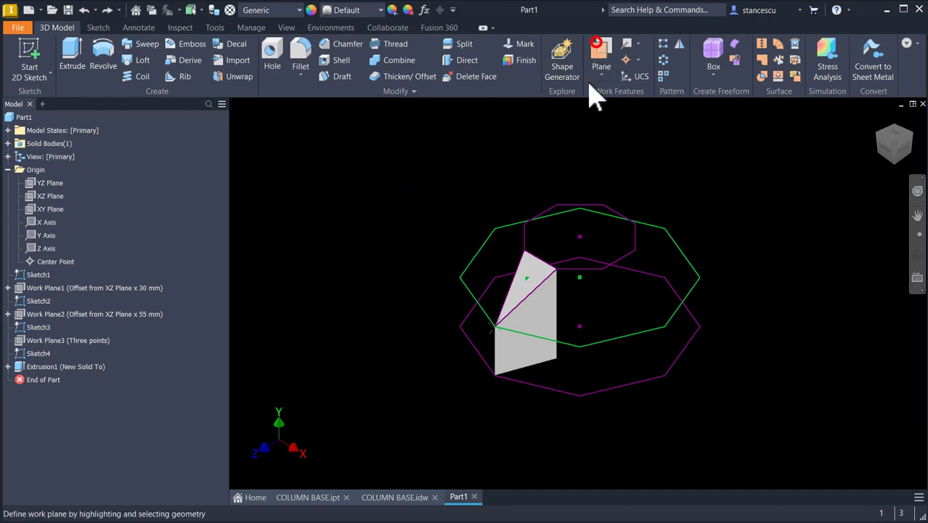
pyautogui.click(494, 373)
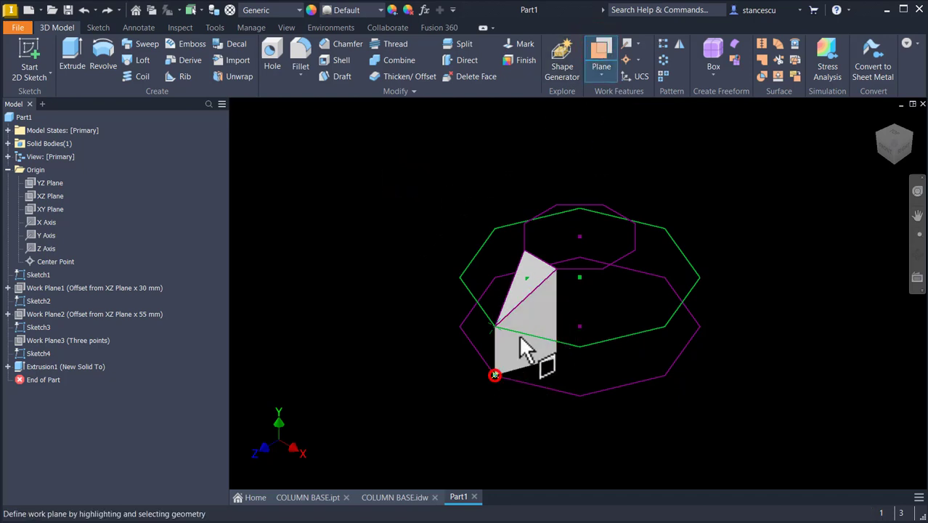
pyautogui.click(555, 266)
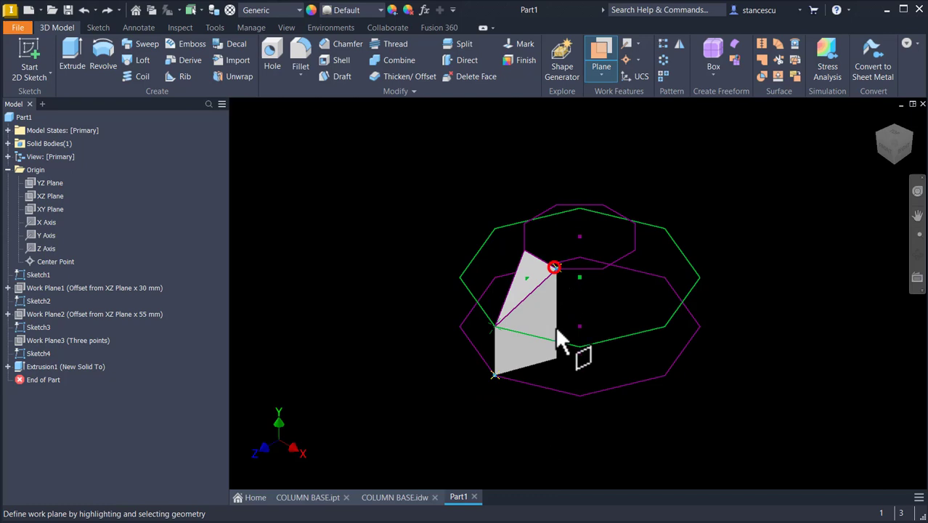
pyautogui.click(579, 395)
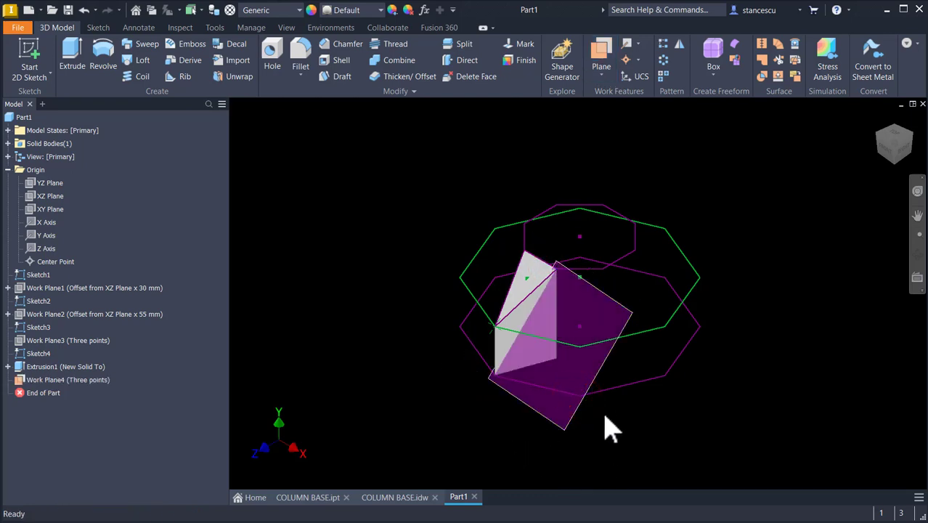
# Step: Start a sketch on the new three-point work plane and project the bottom octagon's adjoining edge and the solid's top vertex
pyautogui.click(607, 363)
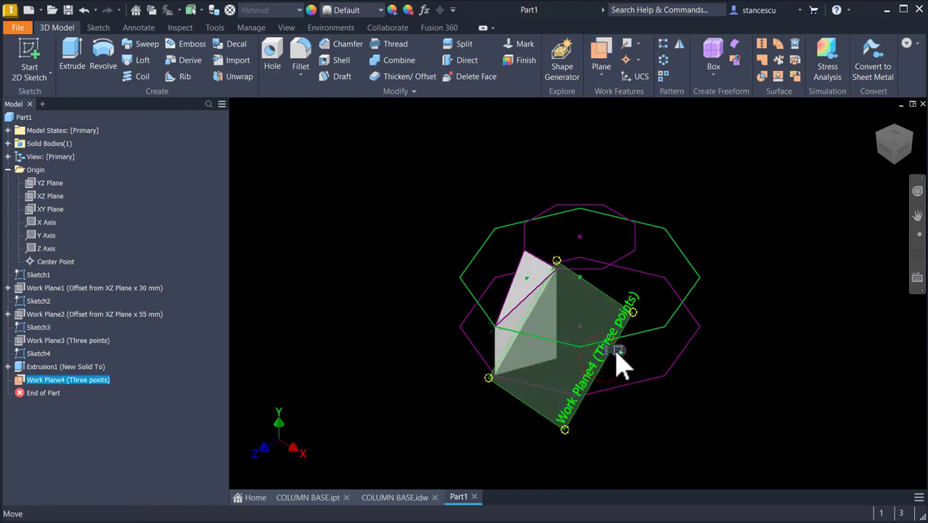
pyautogui.press('s')
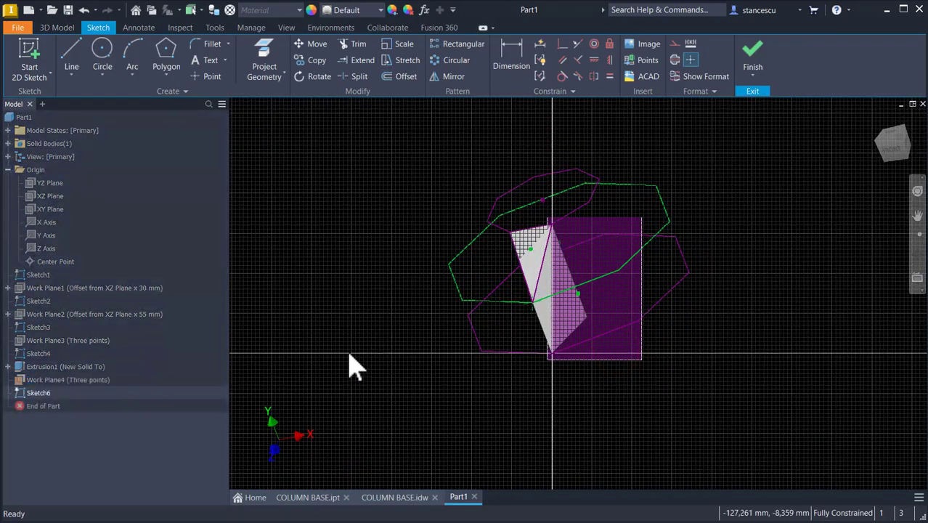
pyautogui.click(264, 51)
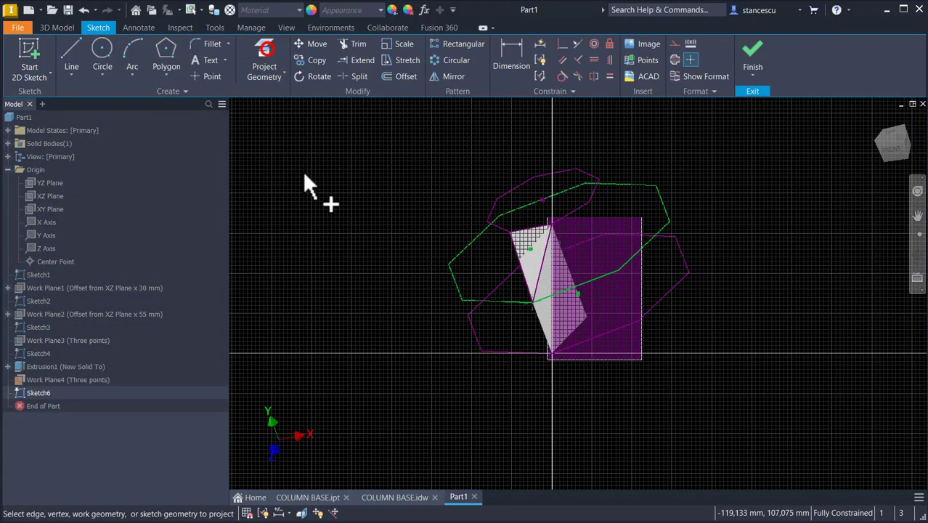
pyautogui.click(597, 335)
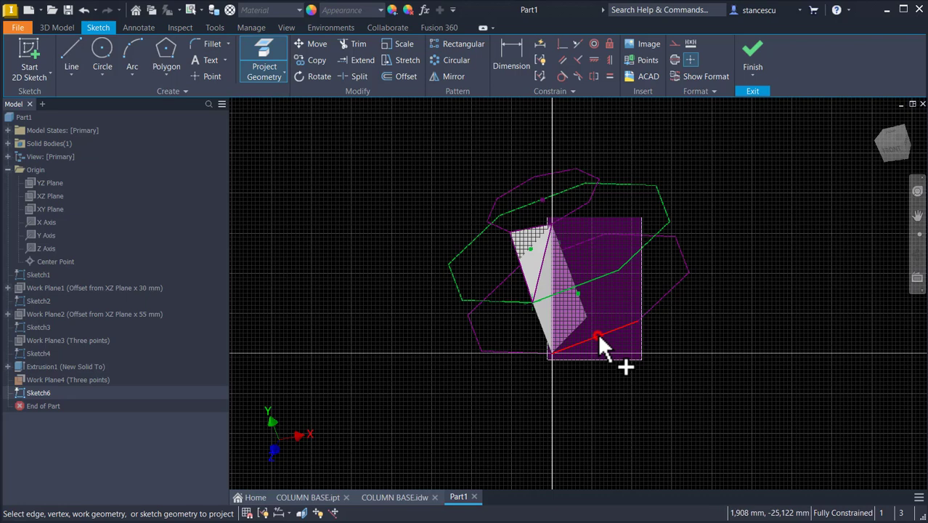
pyautogui.click(552, 222)
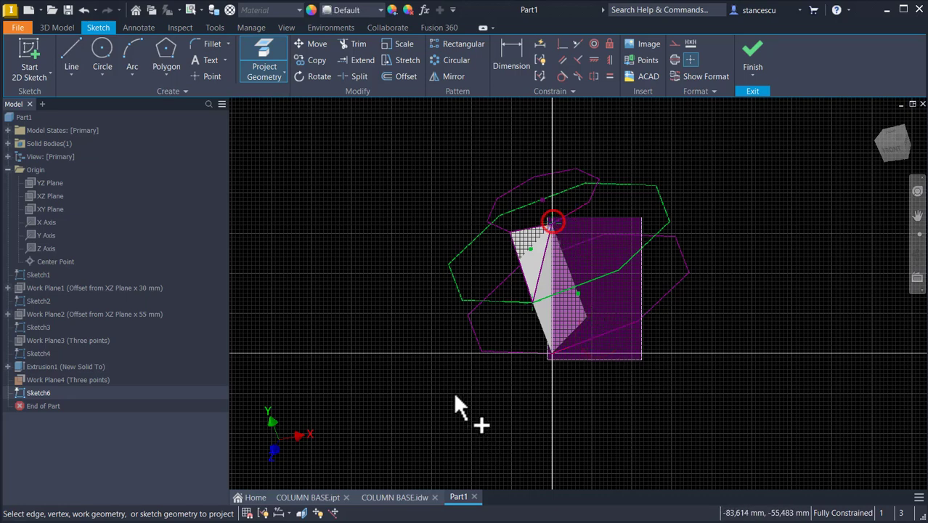
# Step: Draw lines from the bottom octagon's front vertex to the solid's top vertex and on to the octagon's front-left vertex
pyautogui.click(77, 64)
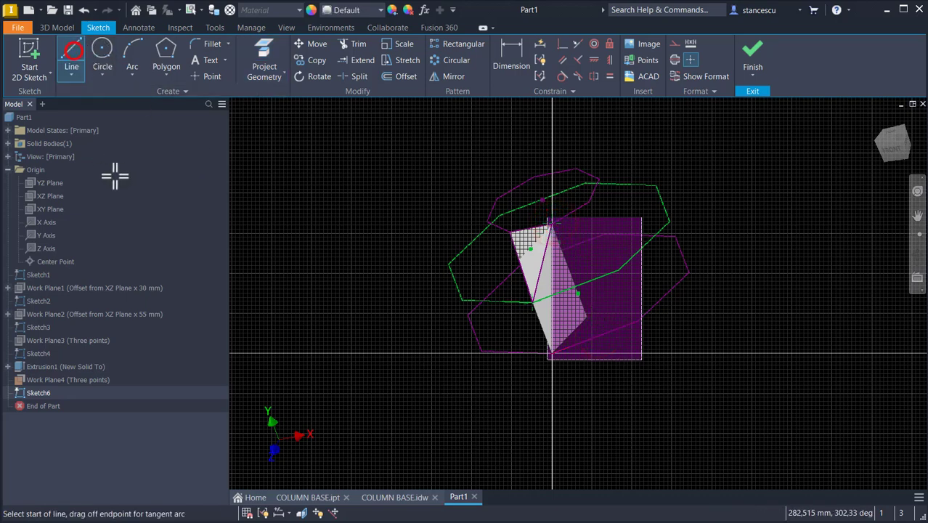
pyautogui.click(640, 322)
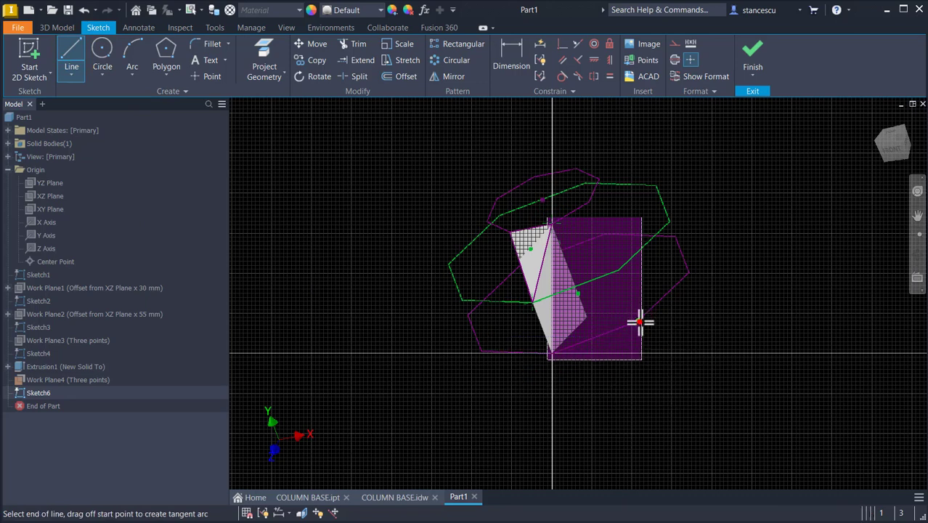
pyautogui.click(554, 223)
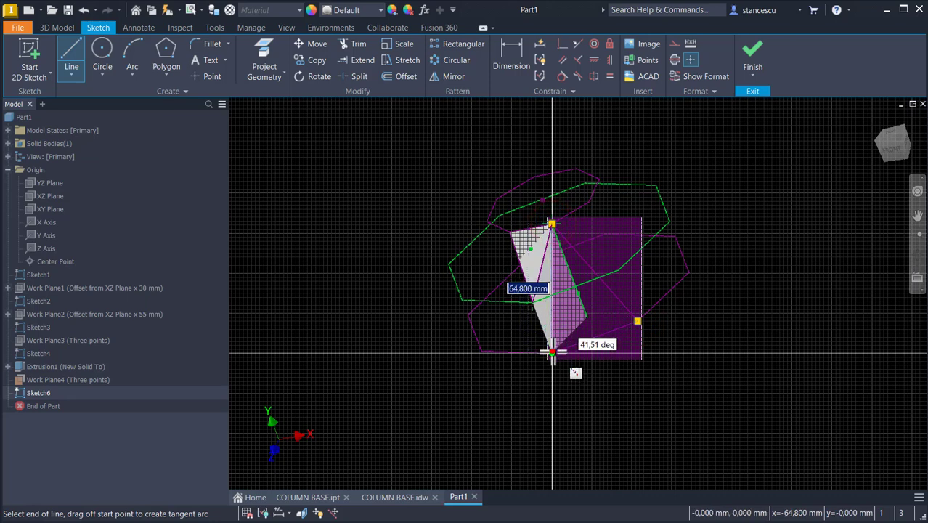
pyautogui.click(552, 353)
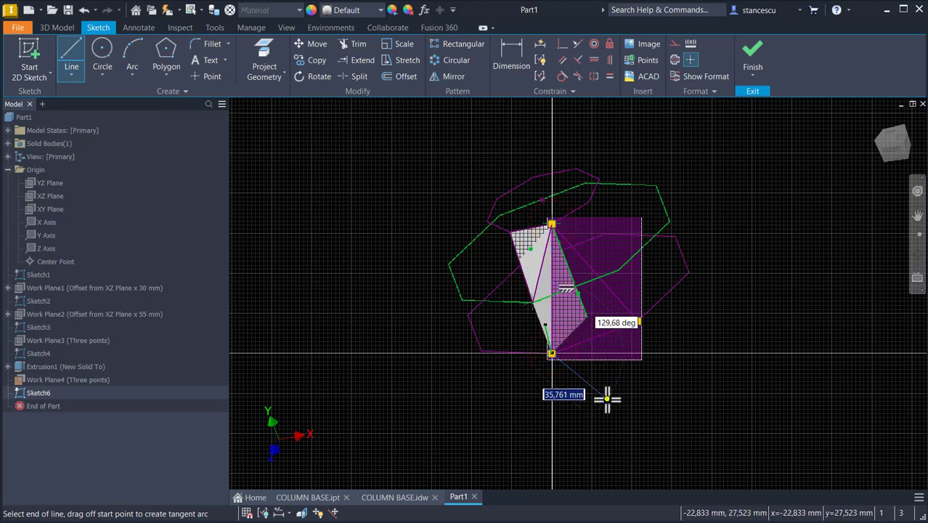
pyautogui.press('Escape')
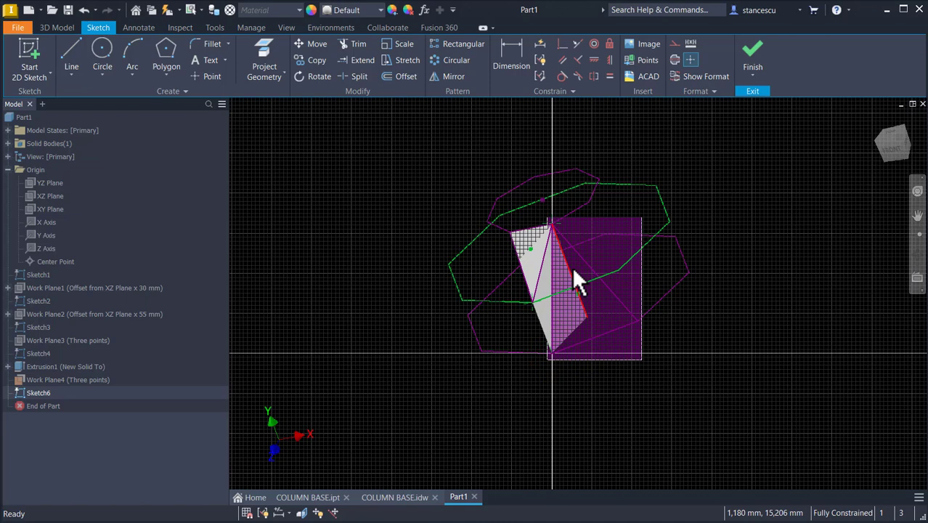
# Step: Delete the extra projected line and point of the solid's vertical edge from the triangle sketch, and finish the sketch
pyautogui.click(574, 271)
pyautogui.press('Delete')
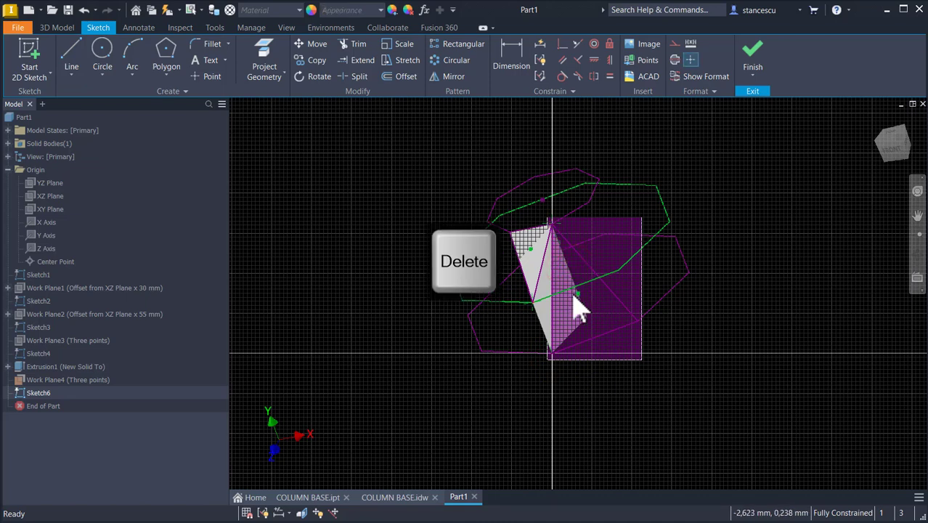
pyautogui.click(580, 294)
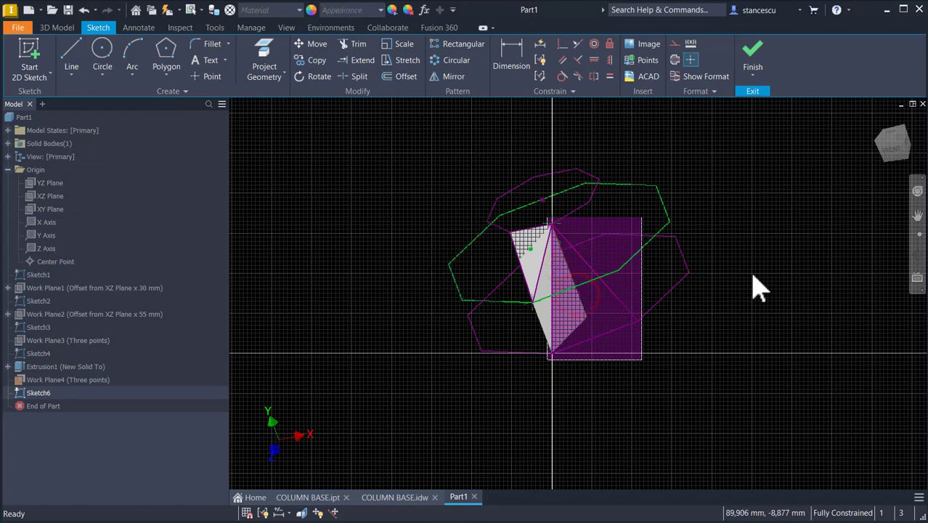
pyautogui.click(751, 53)
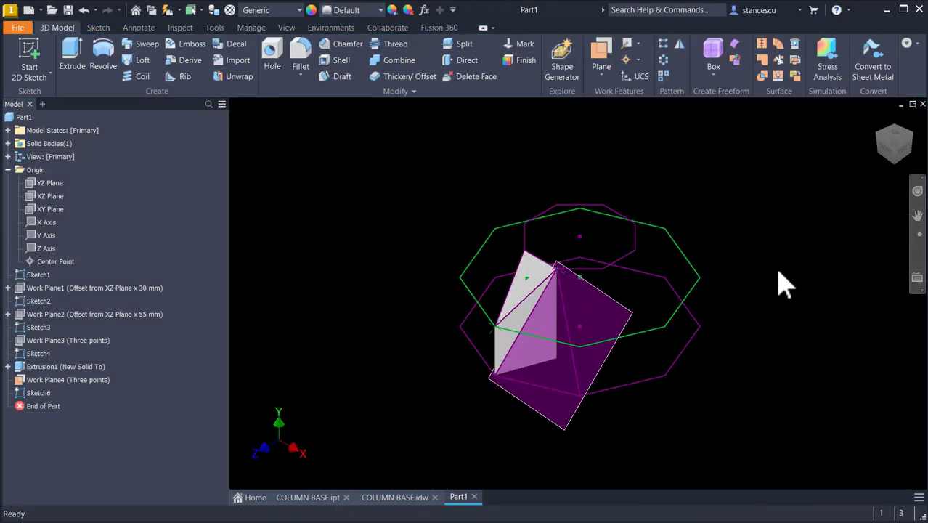
# Step: Hide the three-point work plane Work Plane4
pyautogui.rightClick(557, 425)
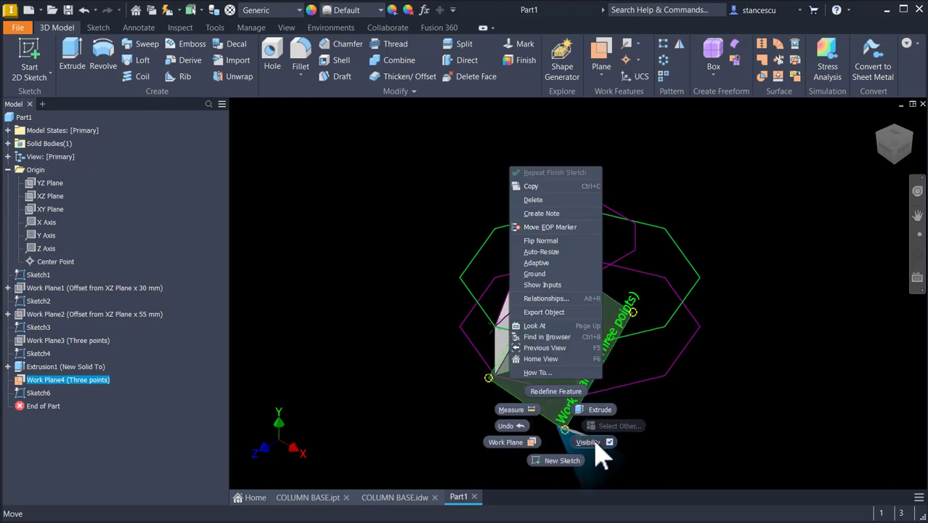
pyautogui.click(595, 442)
pyautogui.click(426, 400)
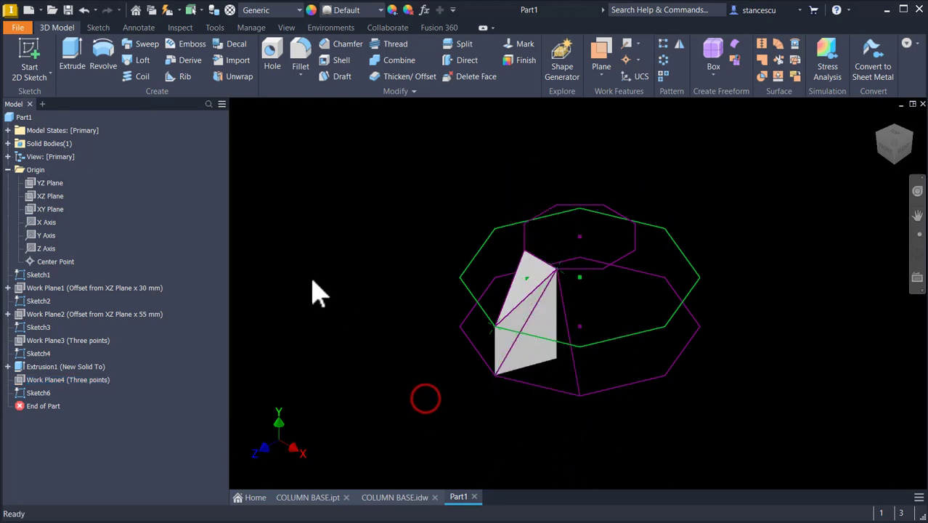
# Step: Create a sketch on the XZ plane with the projected edges of the second slanted triangle, and finish it
pyautogui.click(49, 197)
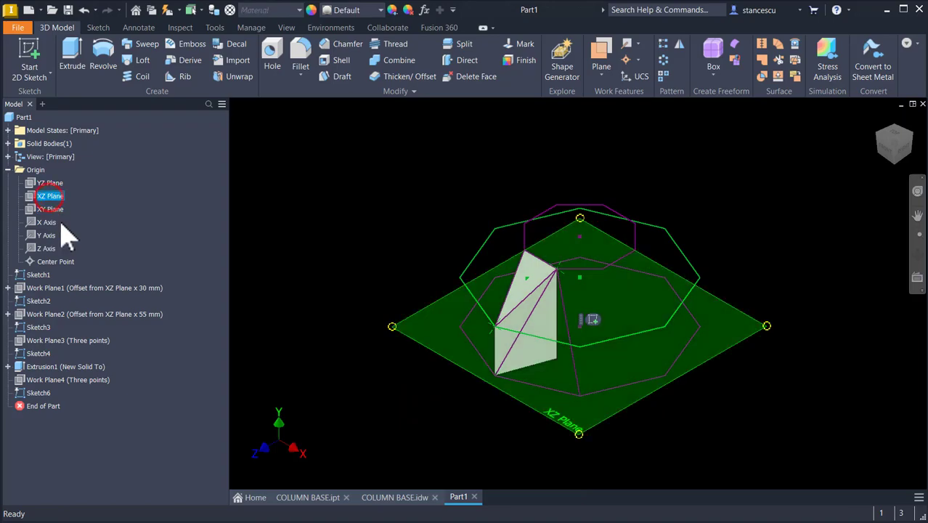
pyautogui.click(595, 319)
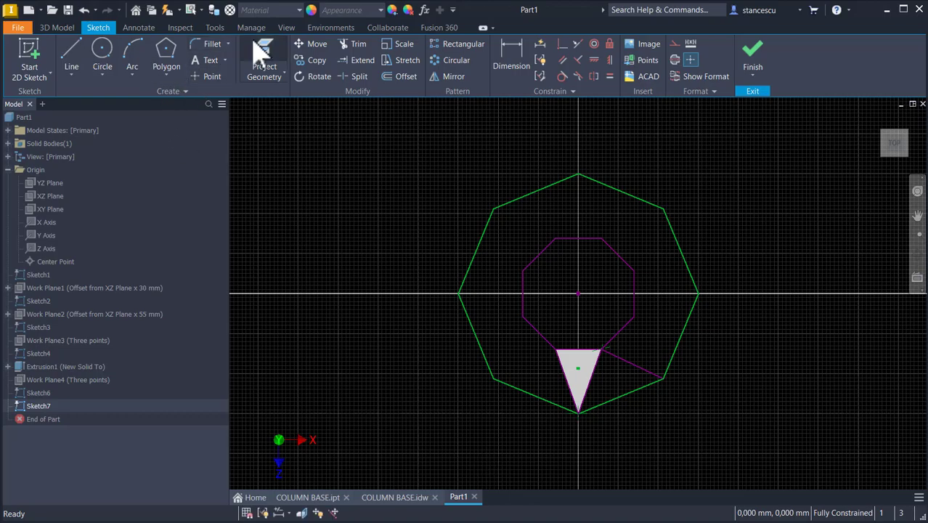
pyautogui.click(262, 58)
pyautogui.keyDown('shift'); pyautogui.moveTo(452, 429); pyautogui.dragTo(643, 412, button='middle'); pyautogui.keyUp('shift')
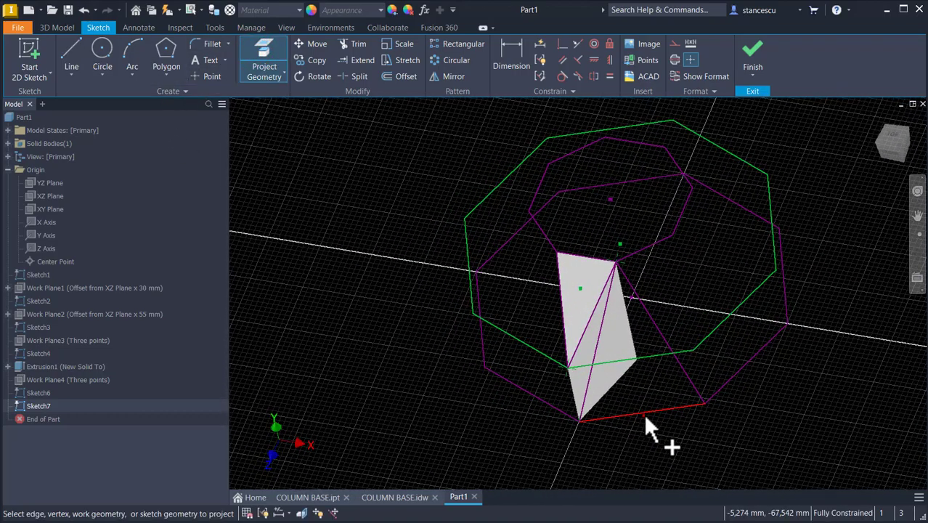
pyautogui.click(643, 414)
pyautogui.click(686, 372)
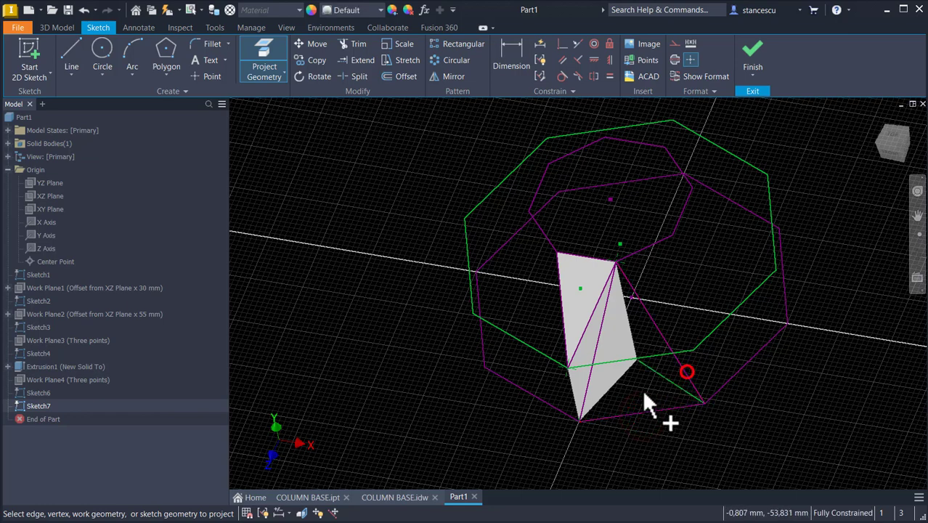
pyautogui.click(588, 393)
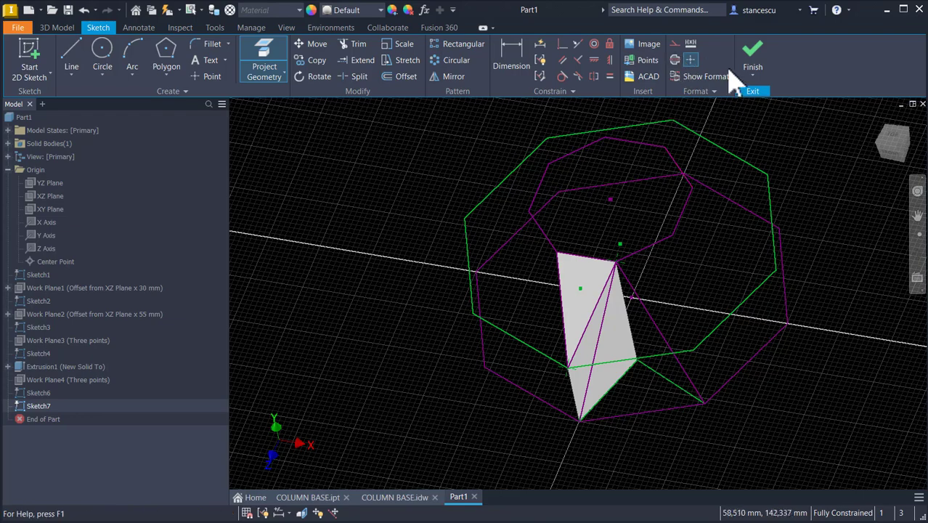
pyautogui.click(756, 63)
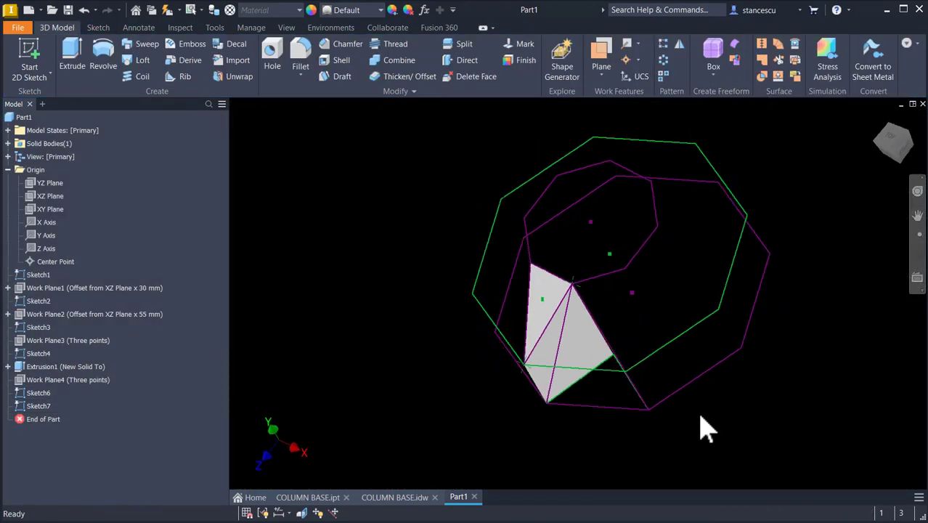
# Step: Extrude the second projected triangle on the XZ plane up to Work Plane4, joined to the existing solid
pyautogui.click(80, 58)
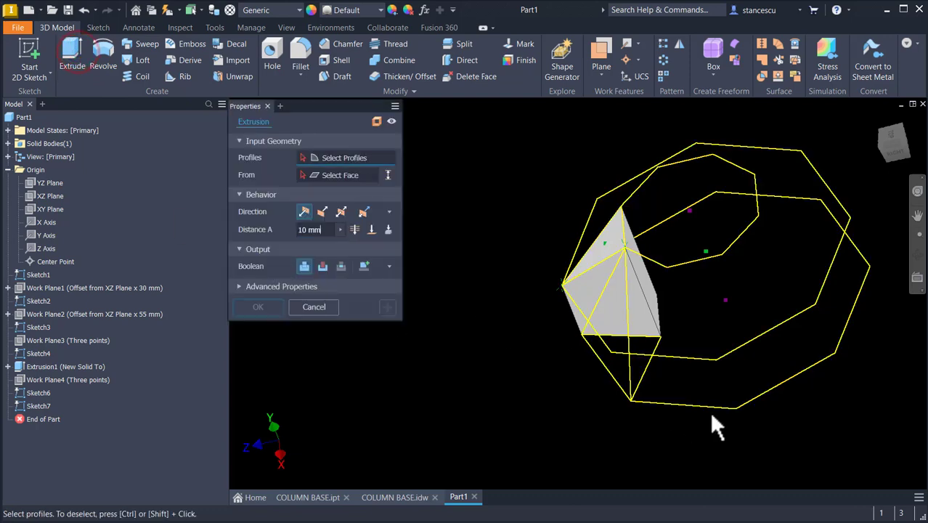
pyautogui.click(640, 366)
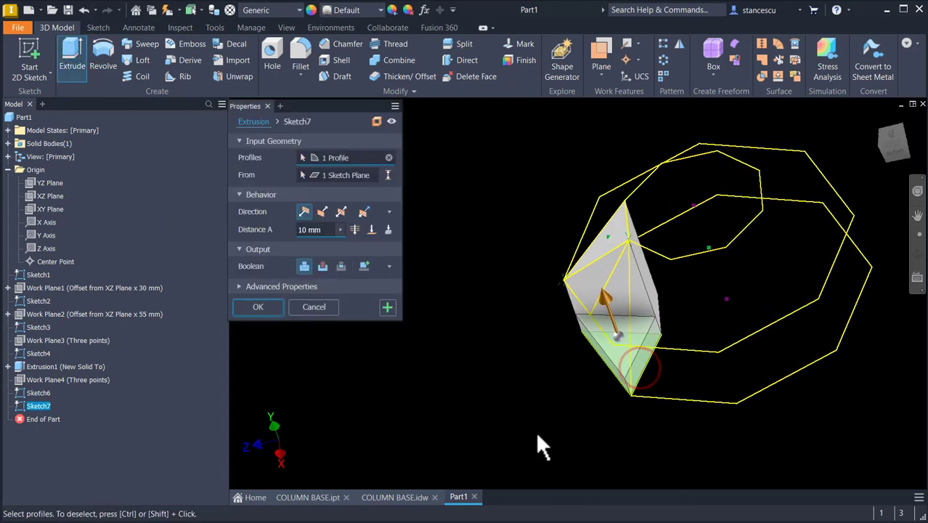
pyautogui.click(372, 228)
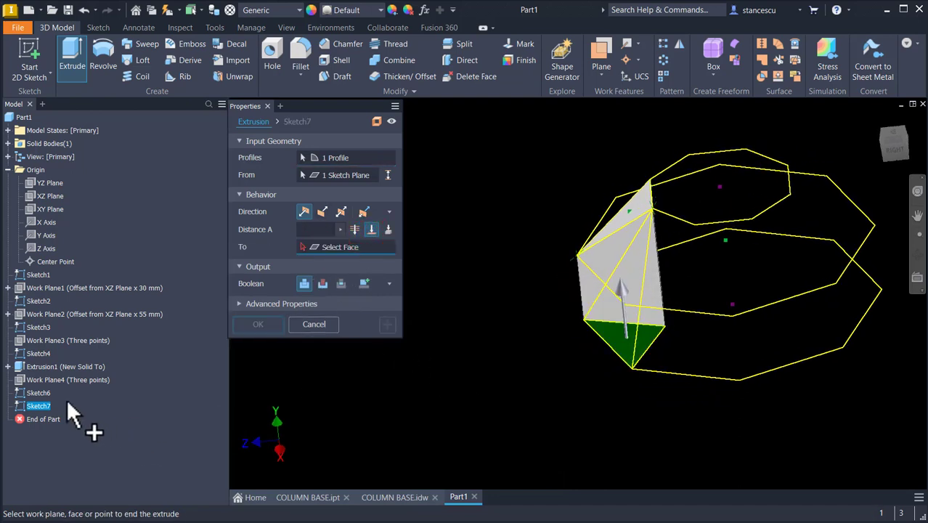
pyautogui.click(50, 380)
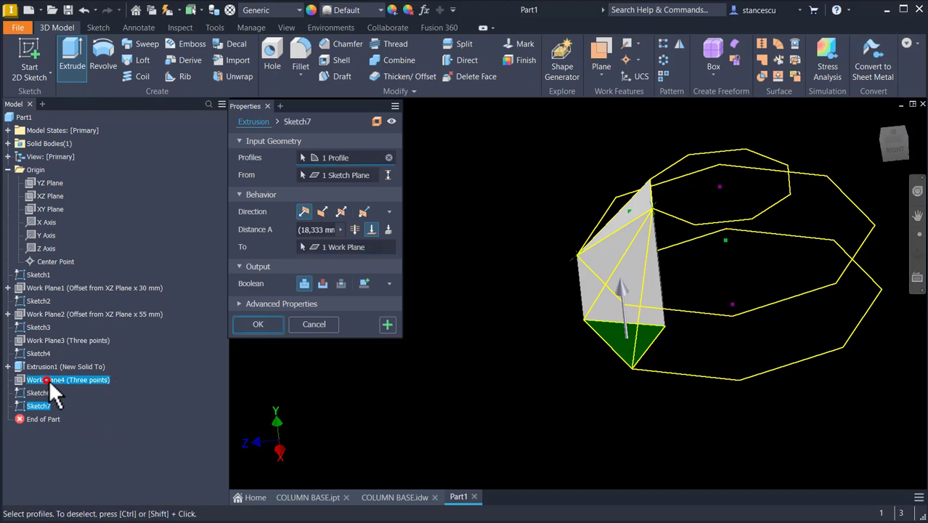
pyautogui.click(259, 324)
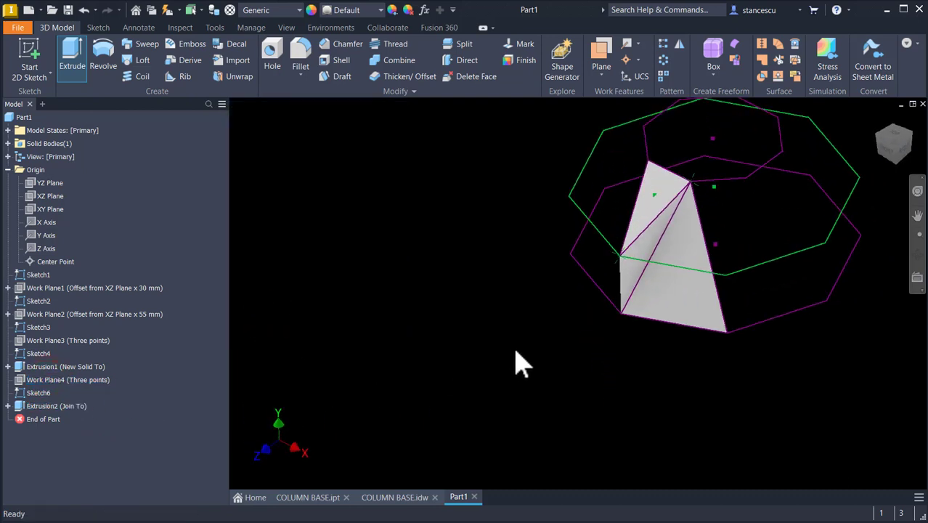
# Step: Create a circular pattern of Extrusion1 and Extrusion2 around the Y axis with 8 occurrences over 360 deg
pyautogui.scroll(-2, 516, 353)
pyautogui.keyDown('shift'); pyautogui.moveTo(517, 353); pyautogui.dragTo(583, 251, button='middle'); pyautogui.keyUp('shift')
pyautogui.keyDown('shift'); pyautogui.moveTo(613, 296); pyautogui.dragTo(487, 320, button='middle'); pyautogui.keyUp('shift')
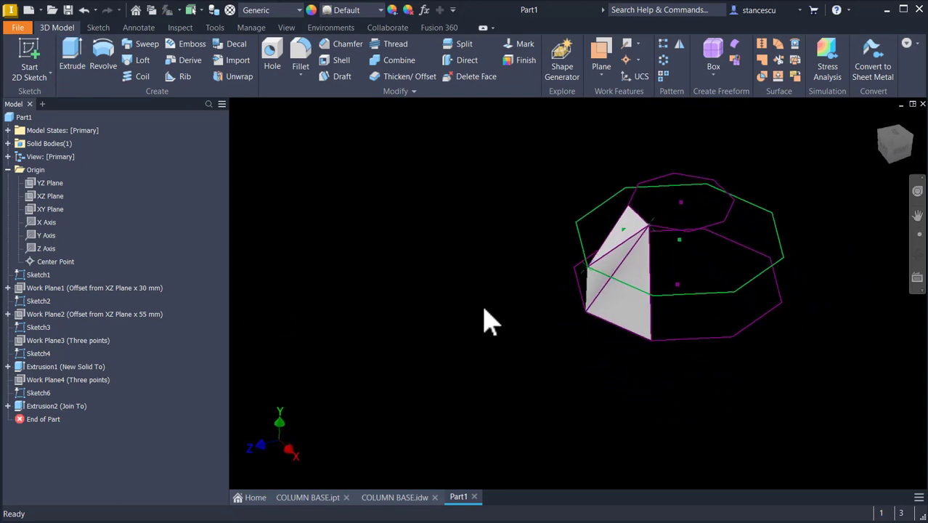
pyautogui.press('F6')
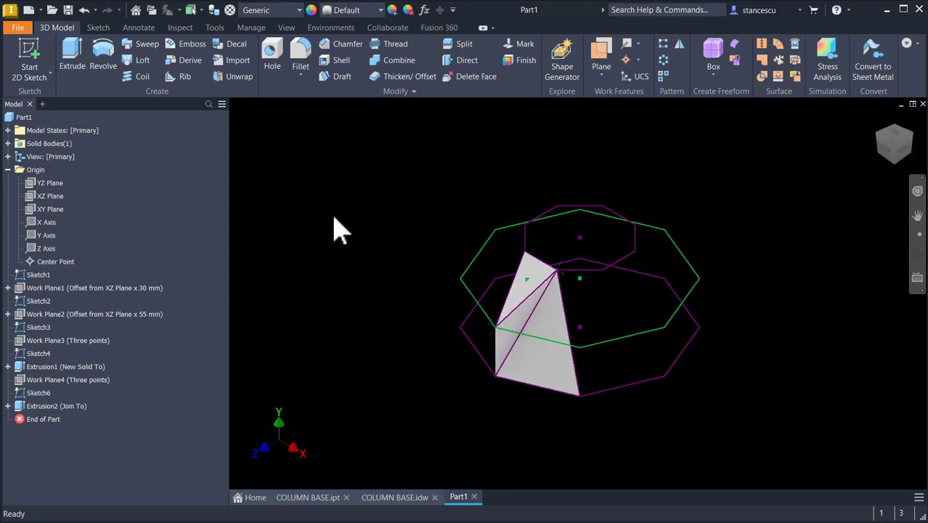
pyautogui.click(663, 60)
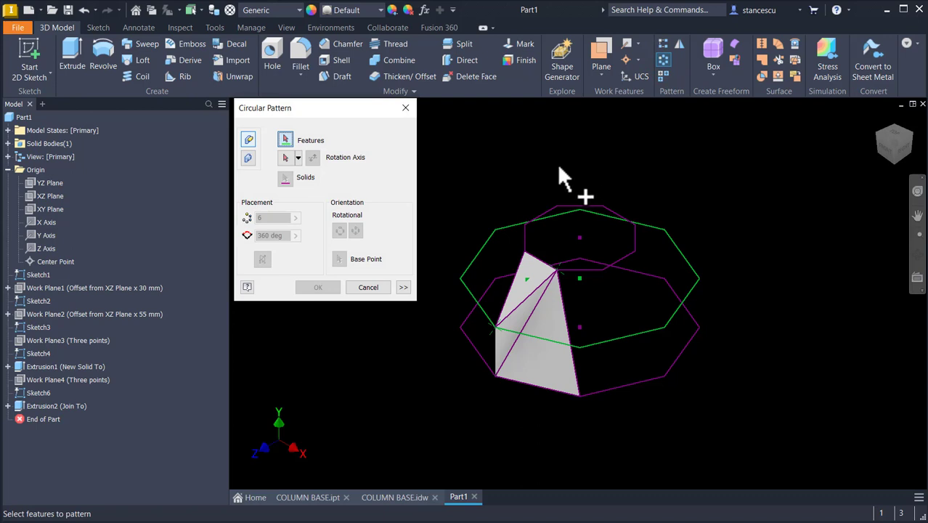
pyautogui.click(22, 407)
pyautogui.click(31, 369)
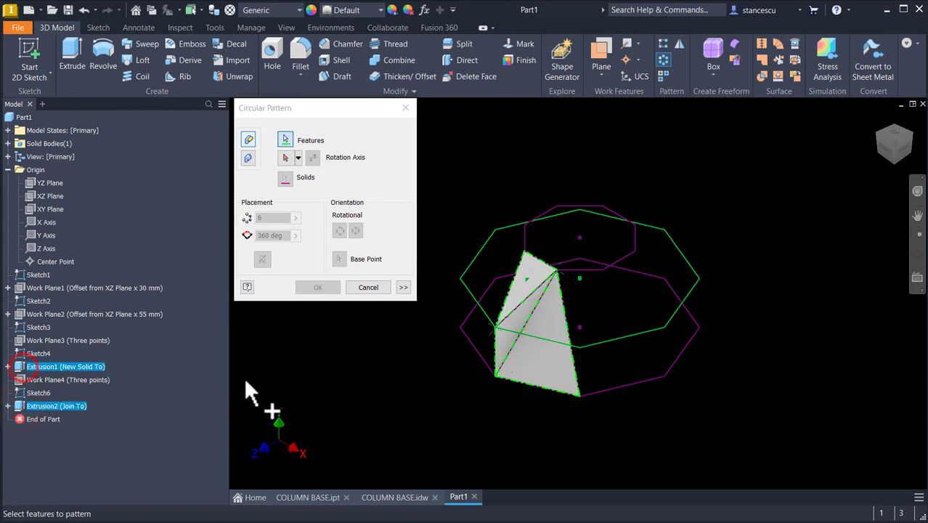
pyautogui.click(285, 158)
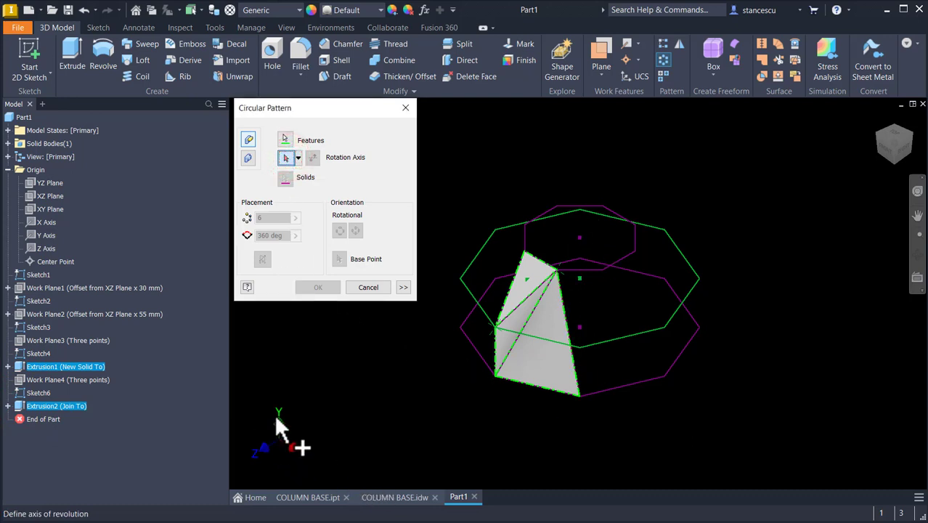
pyautogui.click(45, 233)
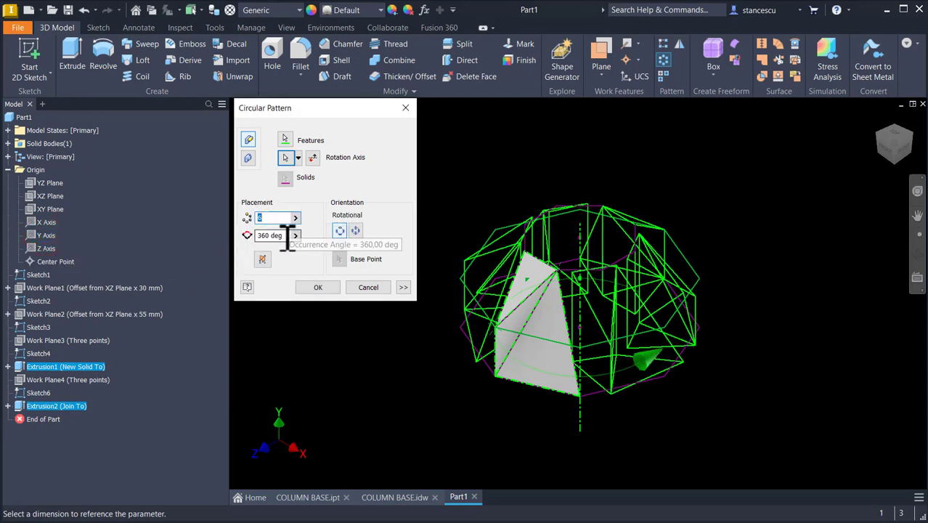
pyautogui.write('8')
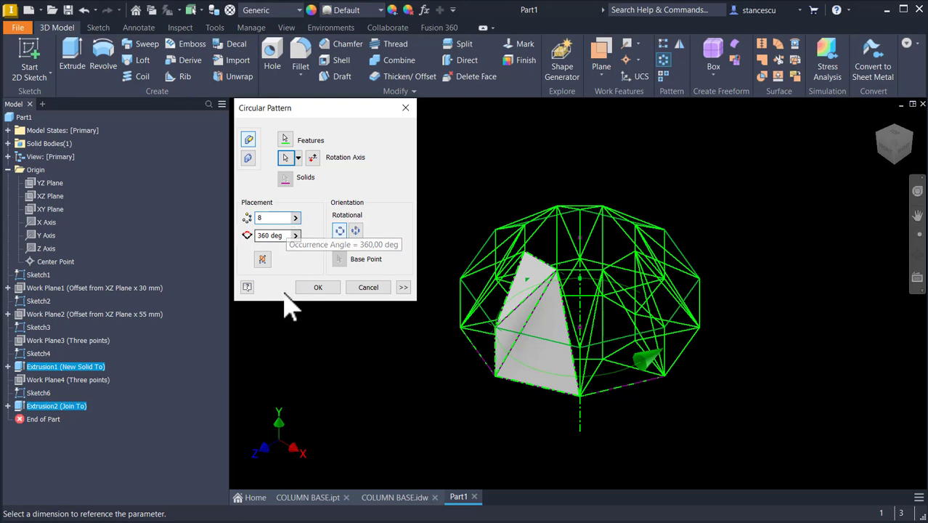
pyautogui.click(313, 287)
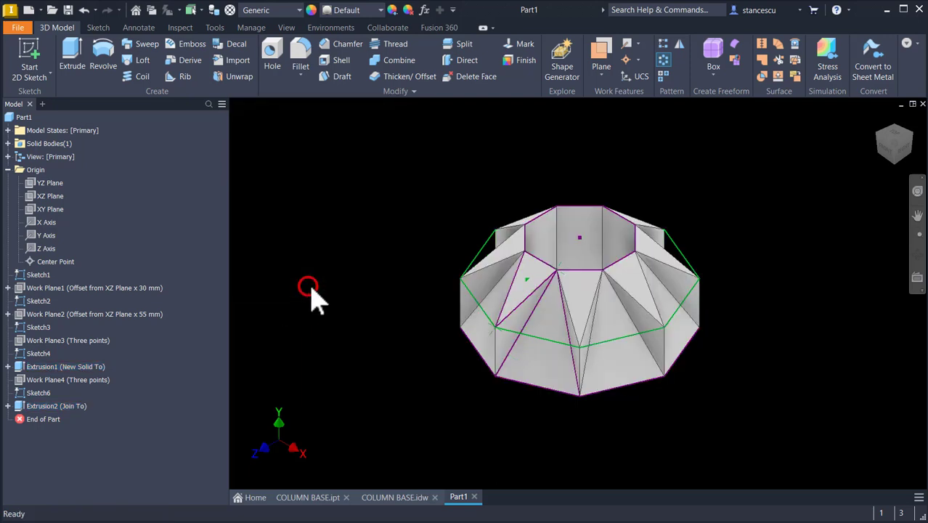
pyautogui.click(361, 291)
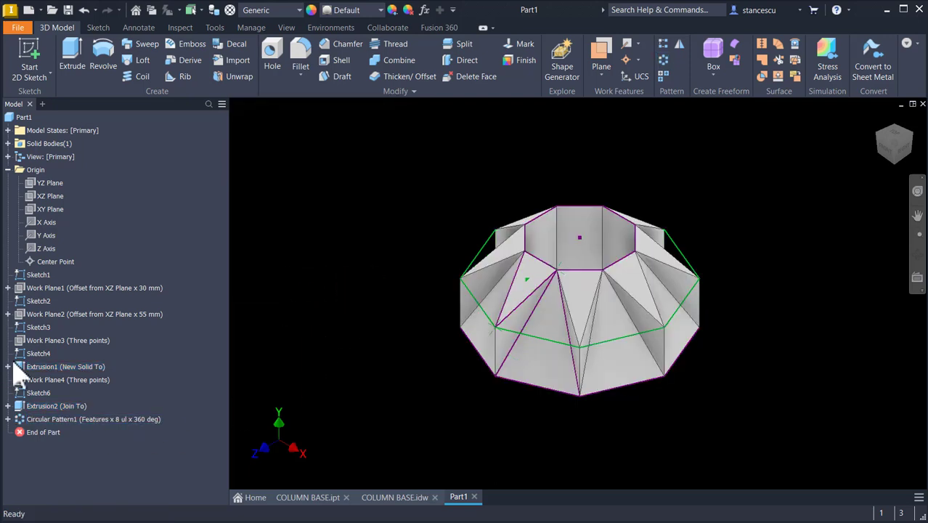
# Step: Hide Sketch1, Sketch2, Sketch4 and Sketch6
pyautogui.click(23, 277)
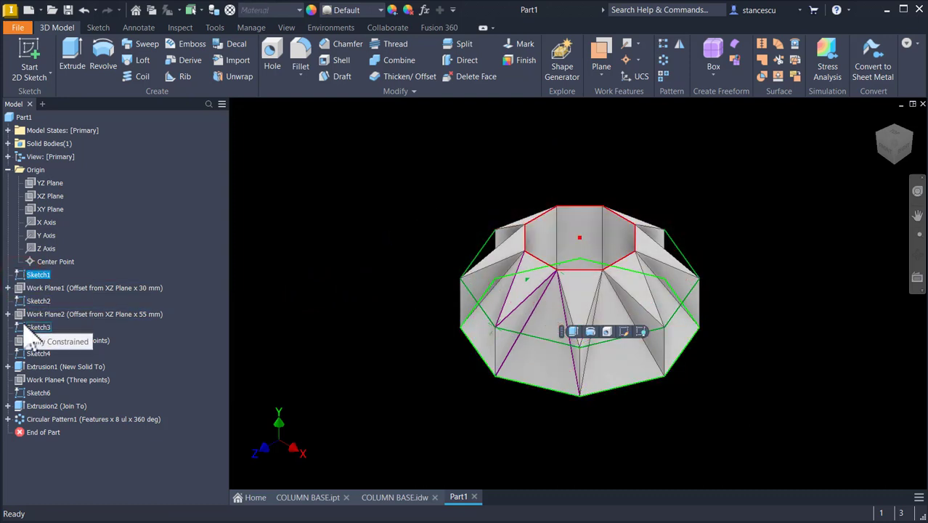
pyautogui.keyDown('ctrl'); pyautogui.click(22, 303); pyautogui.keyUp('ctrl')
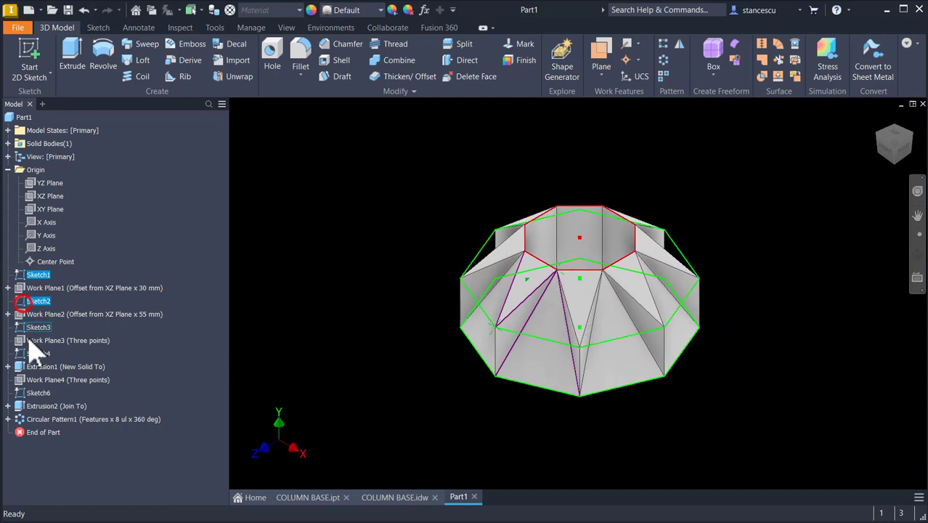
pyautogui.keyDown('ctrl'); pyautogui.click(20, 393); pyautogui.keyUp('ctrl')
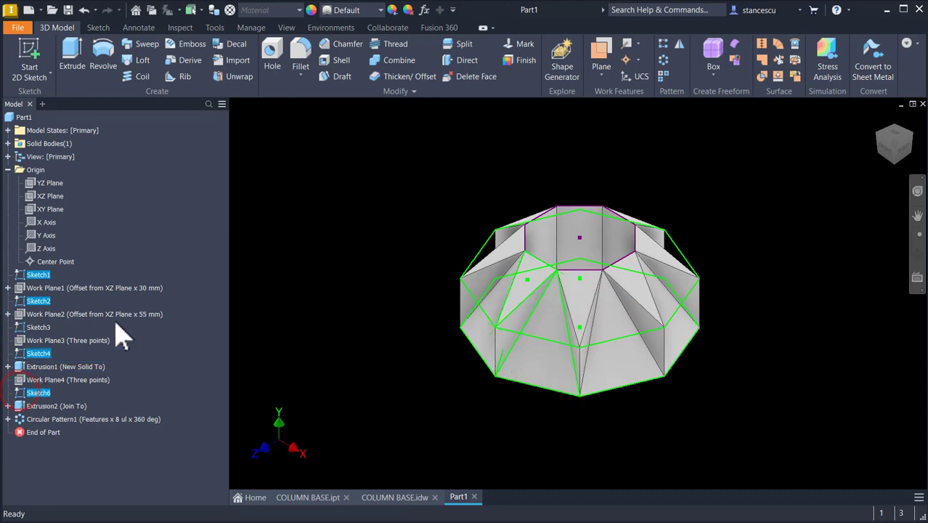
pyautogui.rightClick(44, 302)
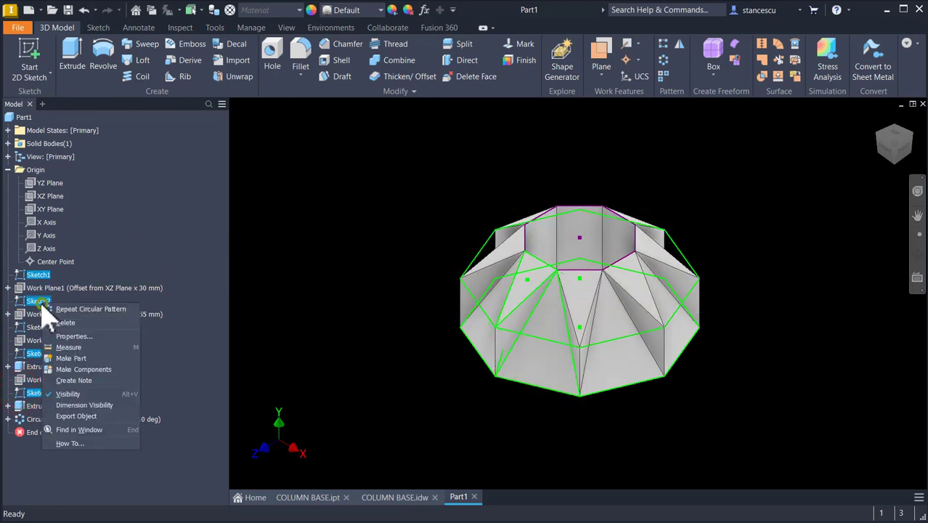
pyautogui.click(75, 393)
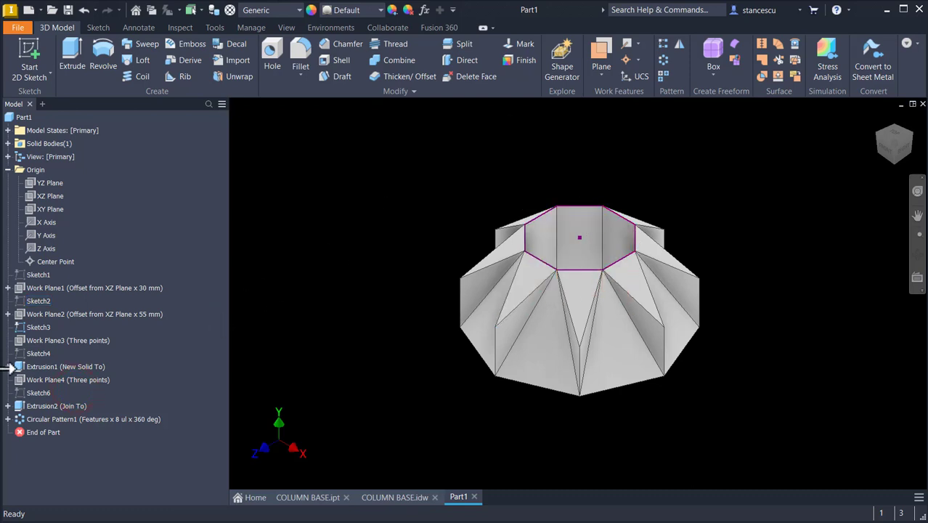
# Step: Edit Sketch3 to offset the projected octagon 5 mm inward, and finish the sketch
pyautogui.doubleClick(26, 329)
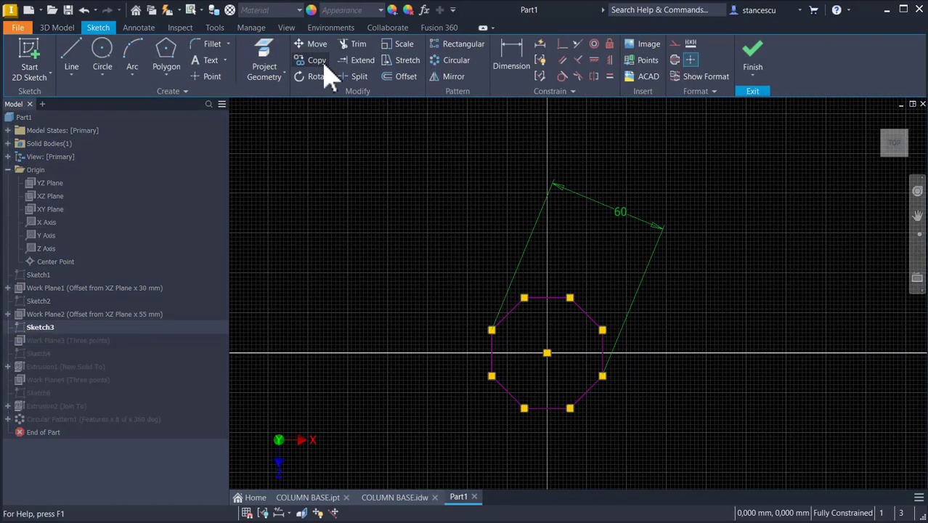
pyautogui.click(400, 77)
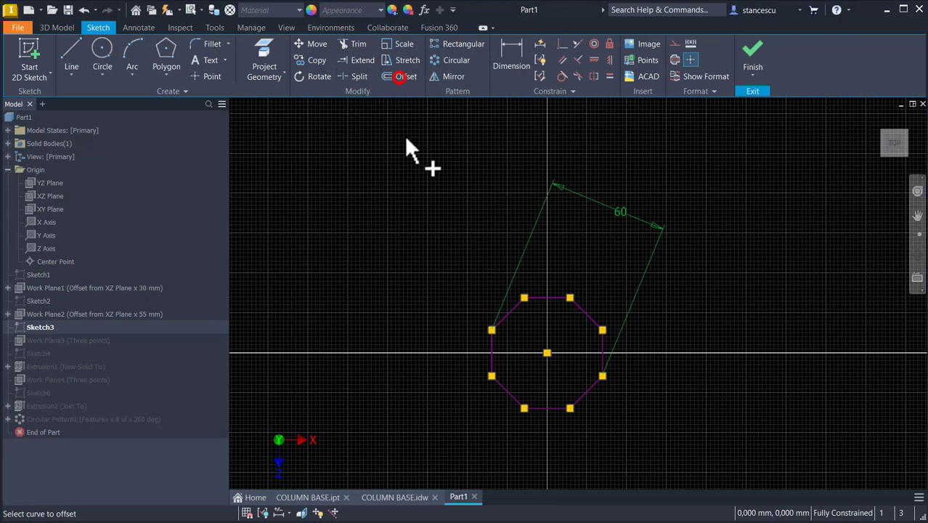
pyautogui.click(510, 314)
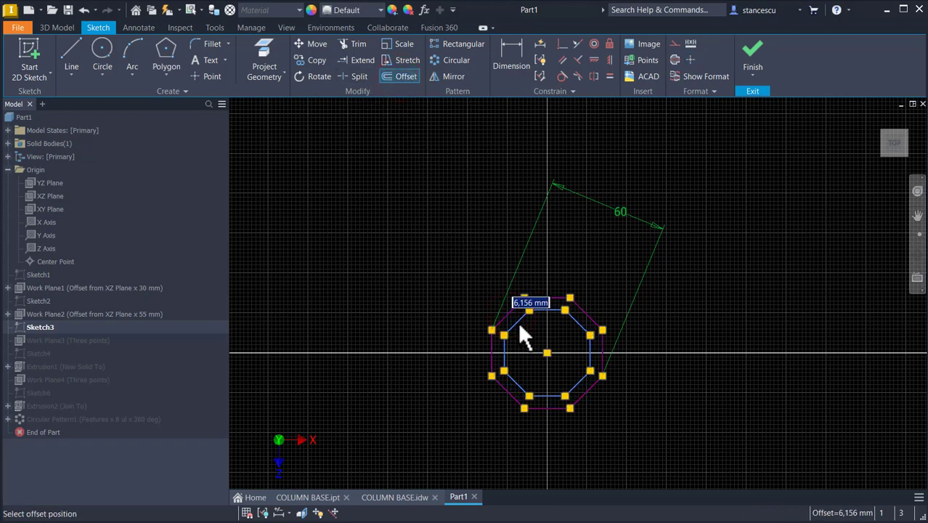
pyautogui.write('5')
pyautogui.press('Return')
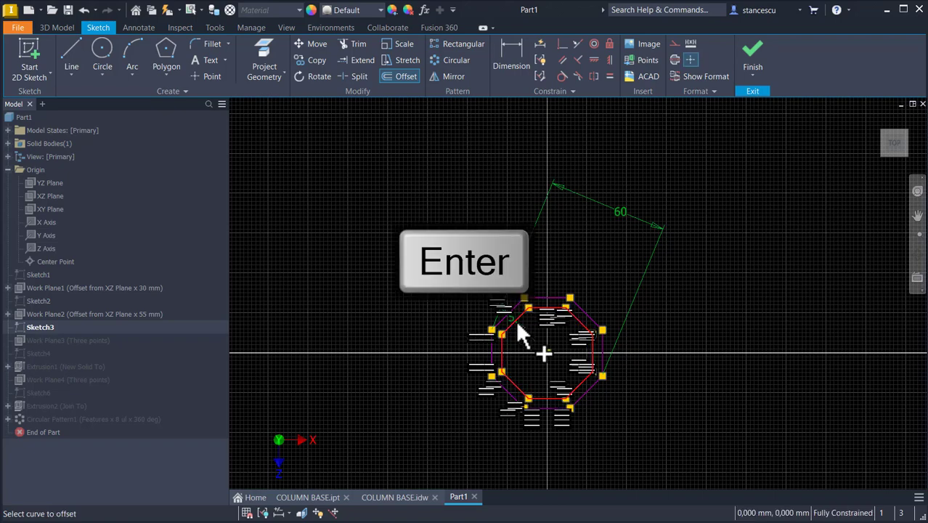
pyautogui.click(754, 49)
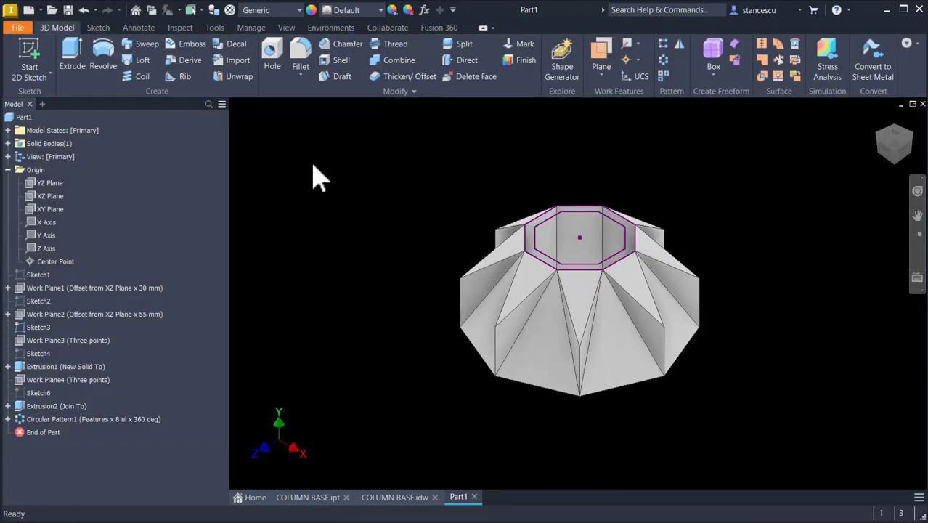
# Step: Extrude the ring between the two Sketch3 octagons downward to the XZ Plane, joined to the existing solid
pyautogui.click(72, 50)
pyautogui.scroll(-2, 646, 240)
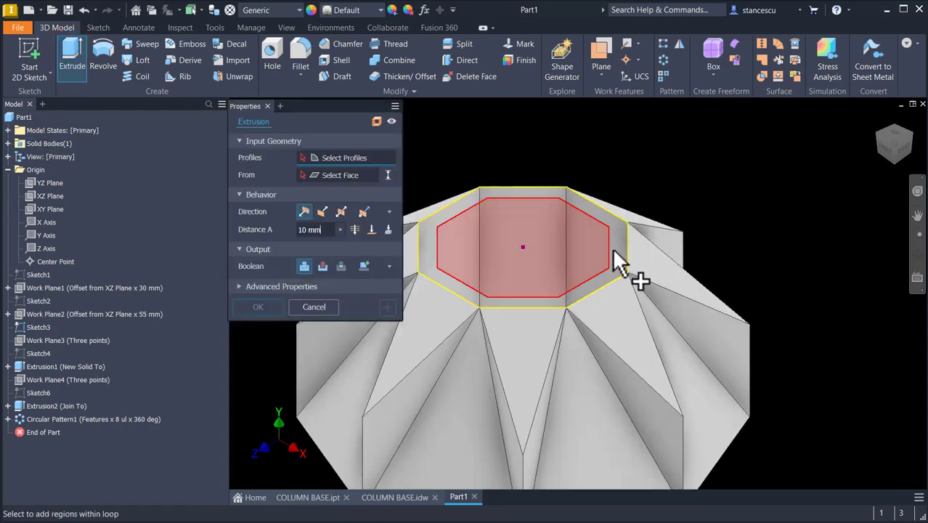
pyautogui.click(623, 254)
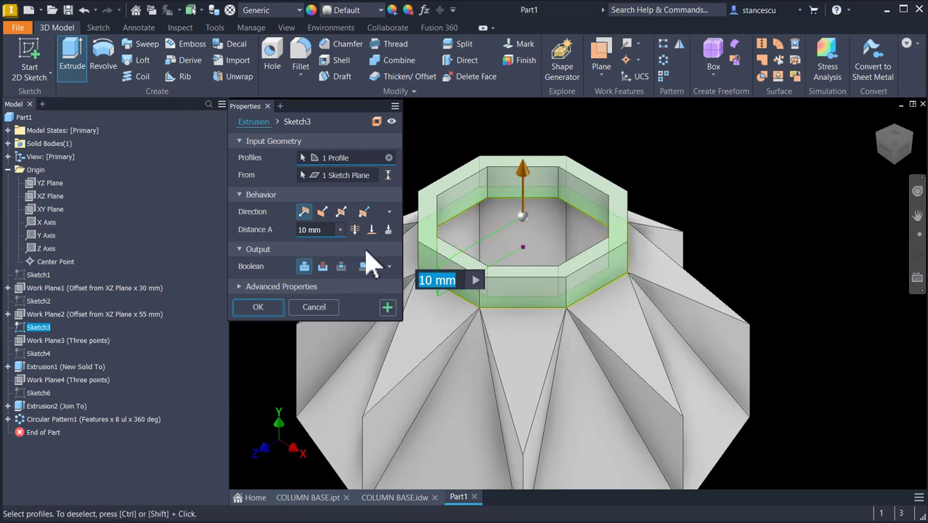
pyautogui.click(322, 212)
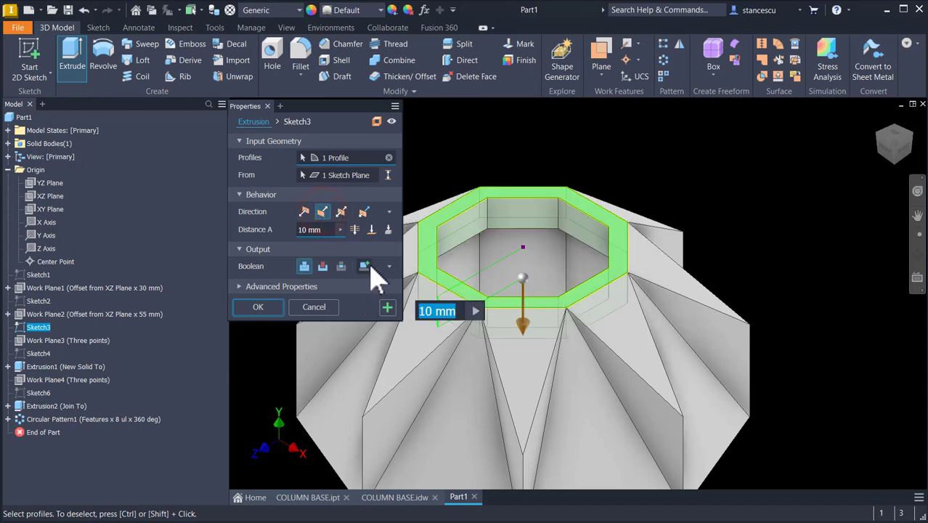
pyautogui.click(372, 230)
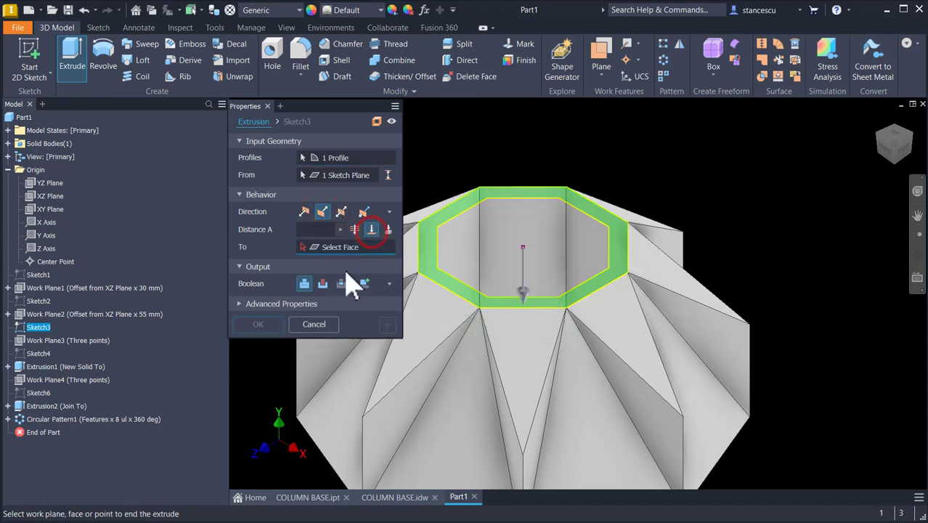
pyautogui.click(64, 194)
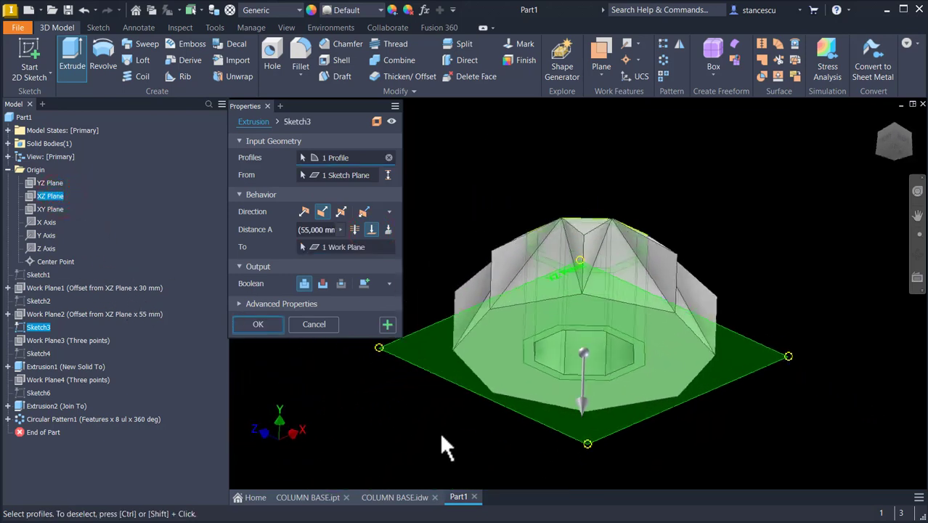
pyautogui.click(258, 325)
pyautogui.press('F6')
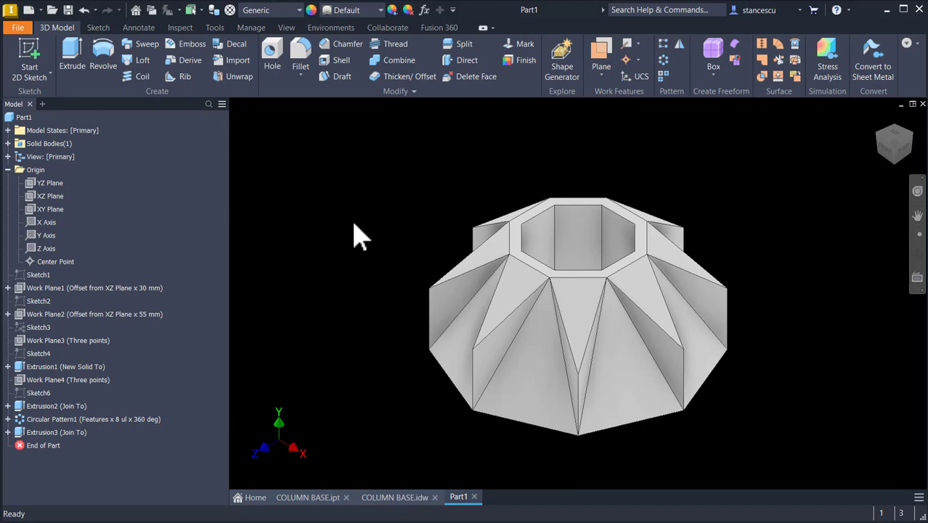
pyautogui.click(8, 170)
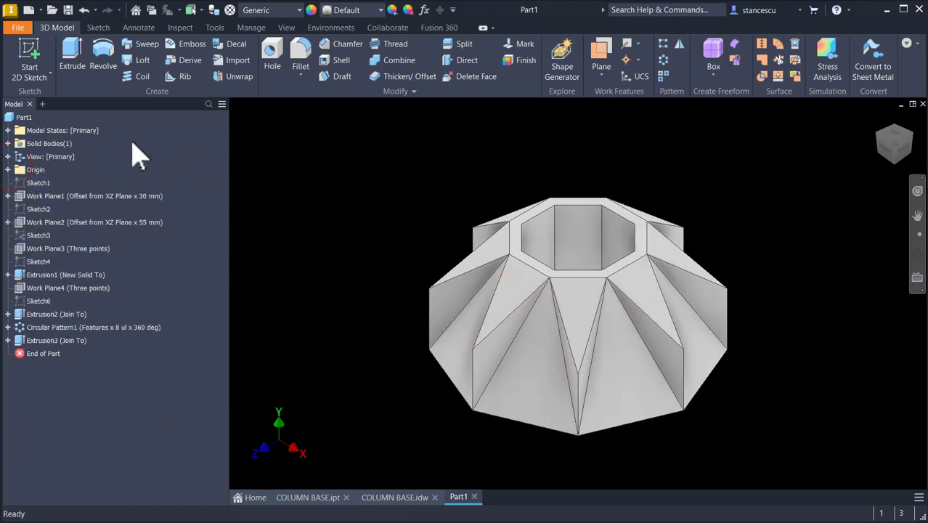
# Step: Update the part's physical properties in iProperties and copy its volume value
pyautogui.rightClick(17, 115)
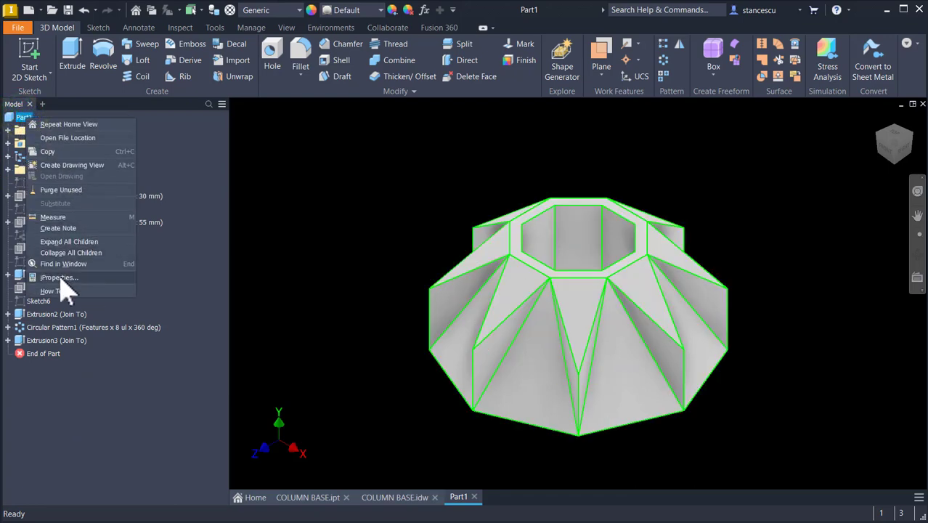
pyautogui.click(64, 276)
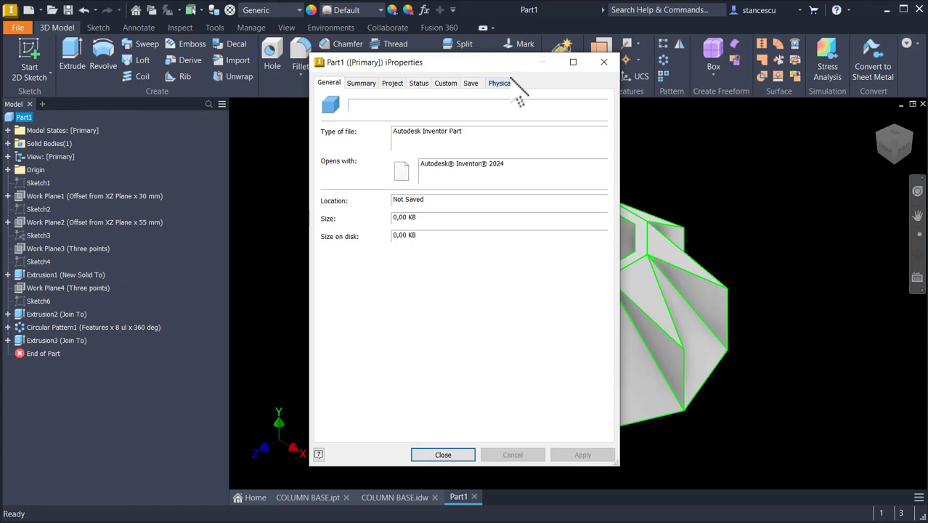
pyautogui.click(501, 83)
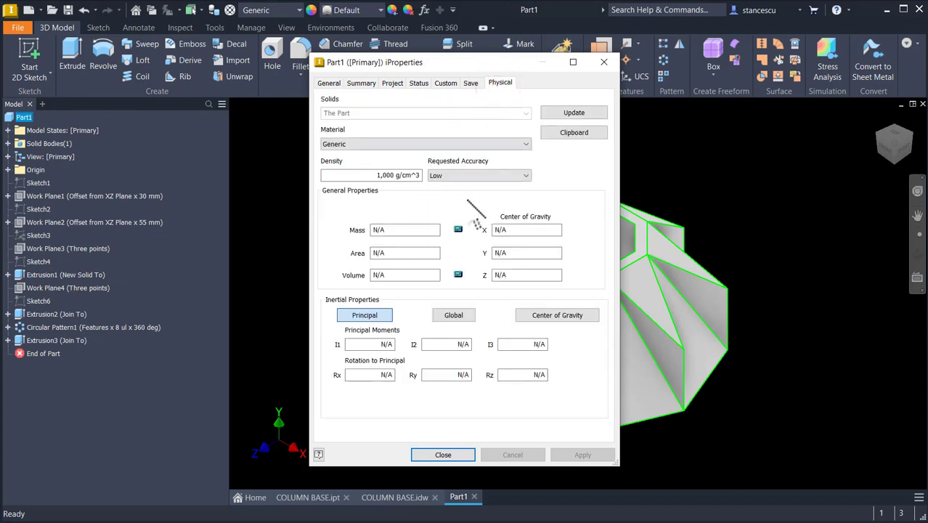
pyautogui.click(592, 110)
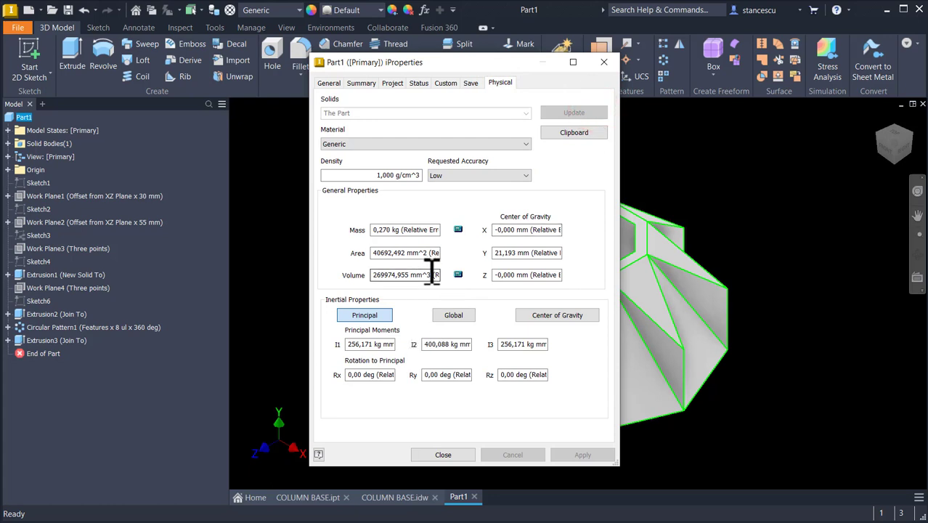
pyautogui.moveTo(433, 276); pyautogui.dragTo(372, 275)
pyautogui.hotkey('ctrl', 'c')
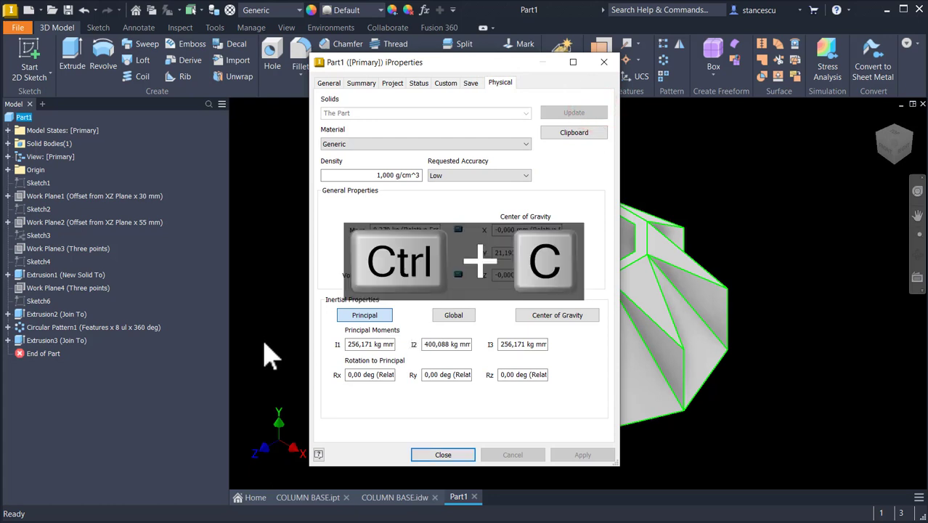
pyautogui.click(442, 454)
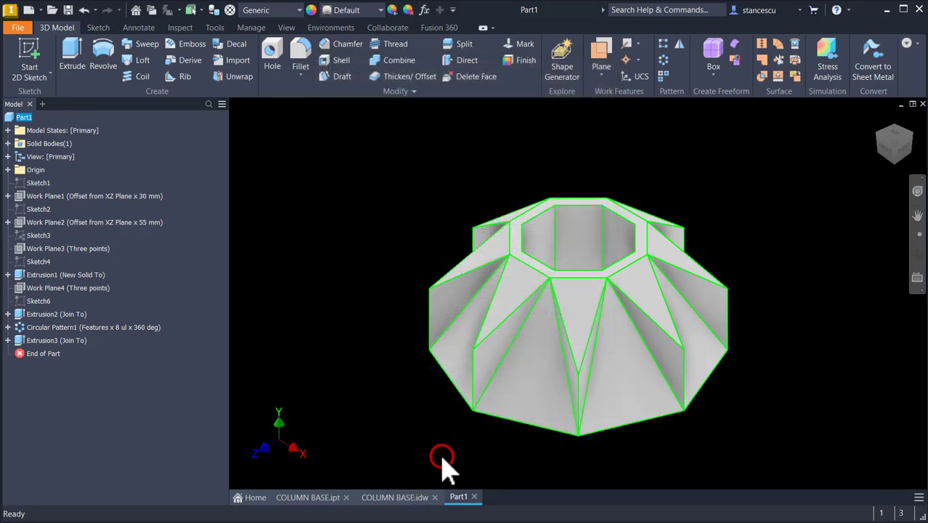
# Step: In COLUMN BASE.idw, paste the copied volume under the volume note to compare the values, and discard the text edit
pyautogui.click(385, 501)
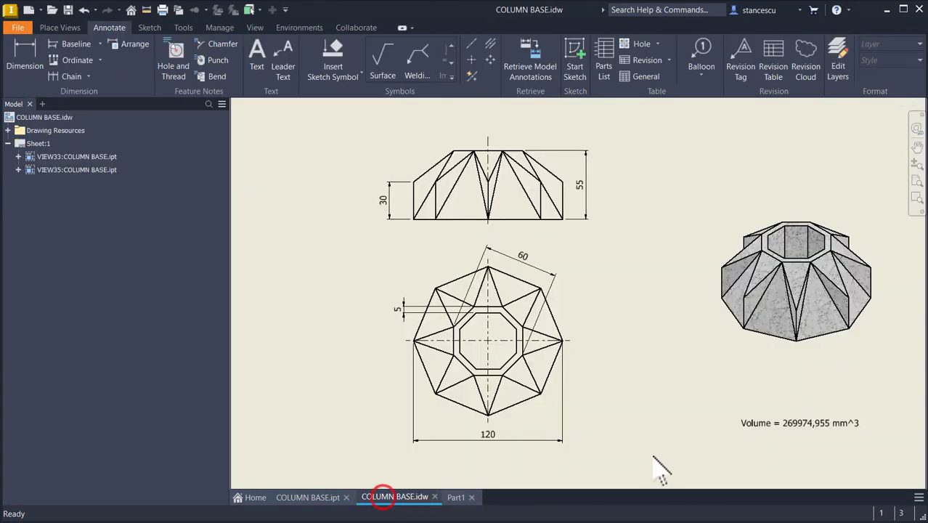
pyautogui.doubleClick(797, 423)
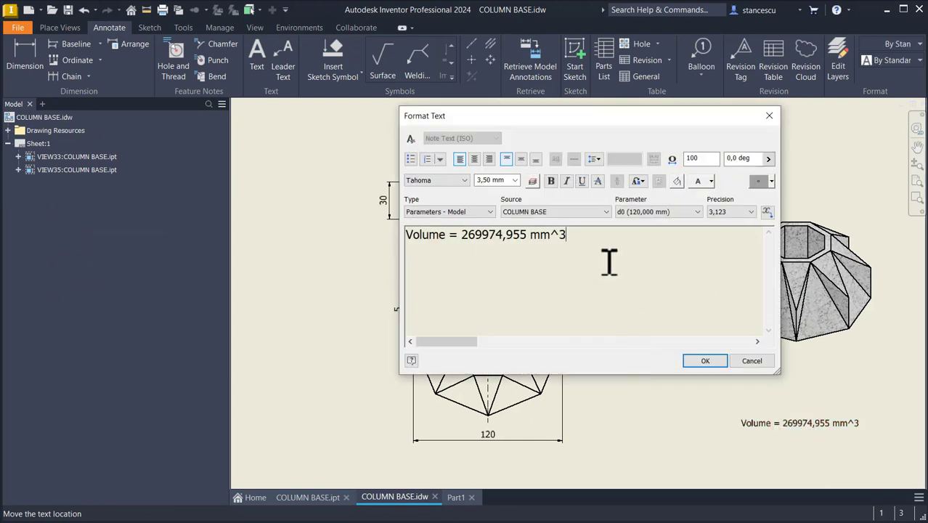
pyautogui.press('Return')
pyautogui.hotkey('ctrl', 'v')
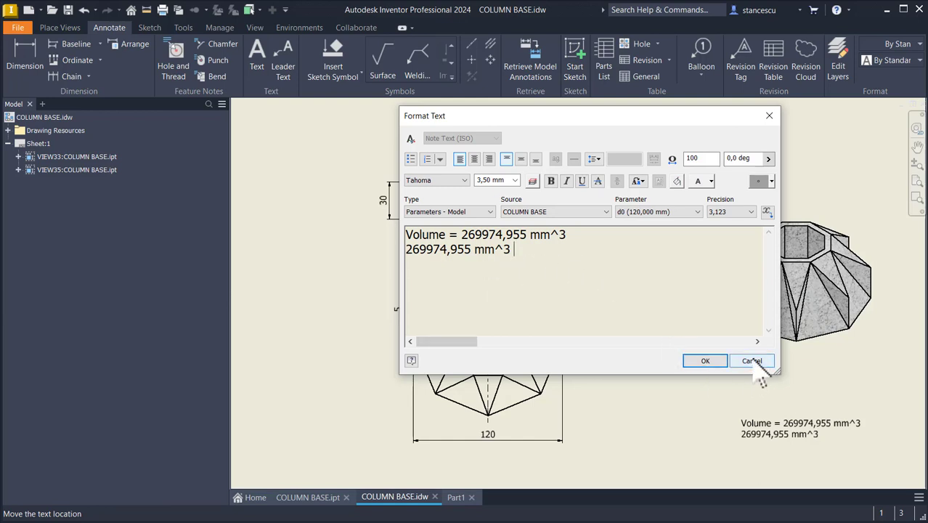
pyautogui.click(751, 361)
pyautogui.click(645, 146)
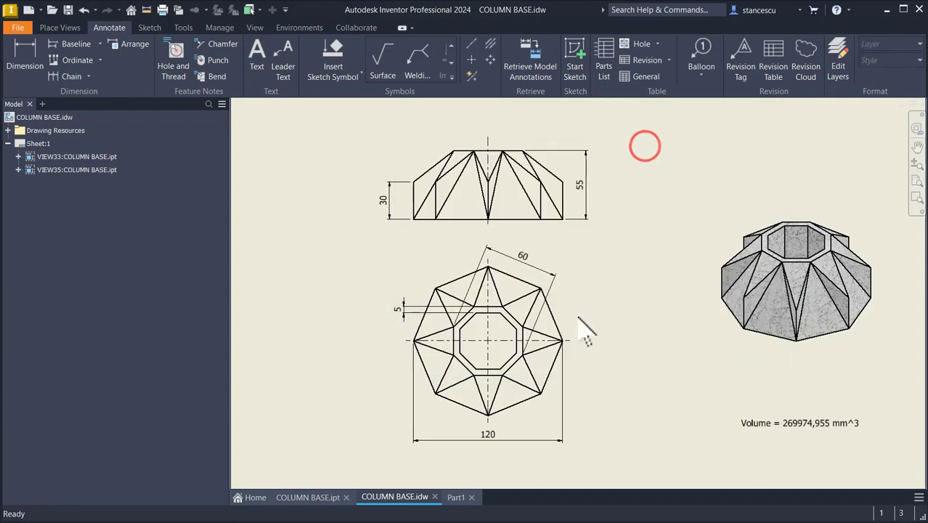
# Step: Return to Part1 and assign it the Stucco material from the Autodesk Material Library
pyautogui.click(456, 498)
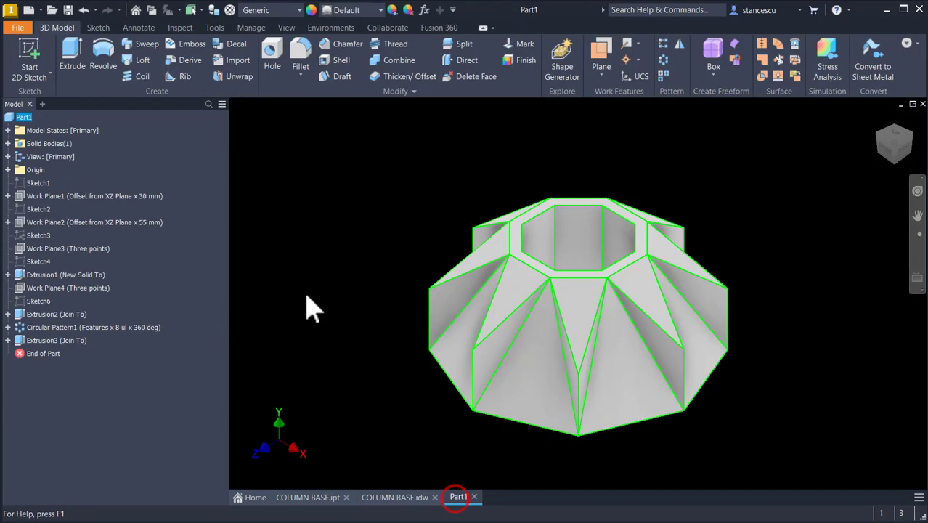
pyautogui.click(264, 18)
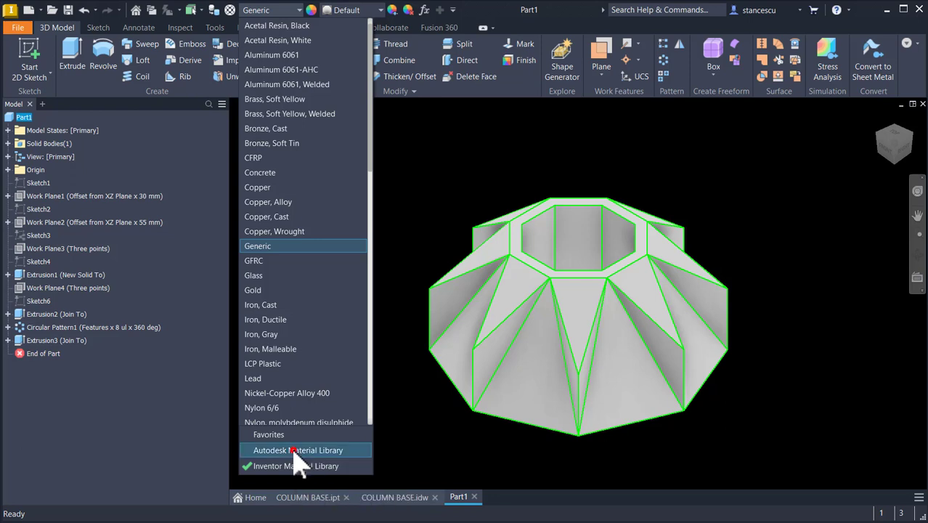
pyautogui.click(299, 452)
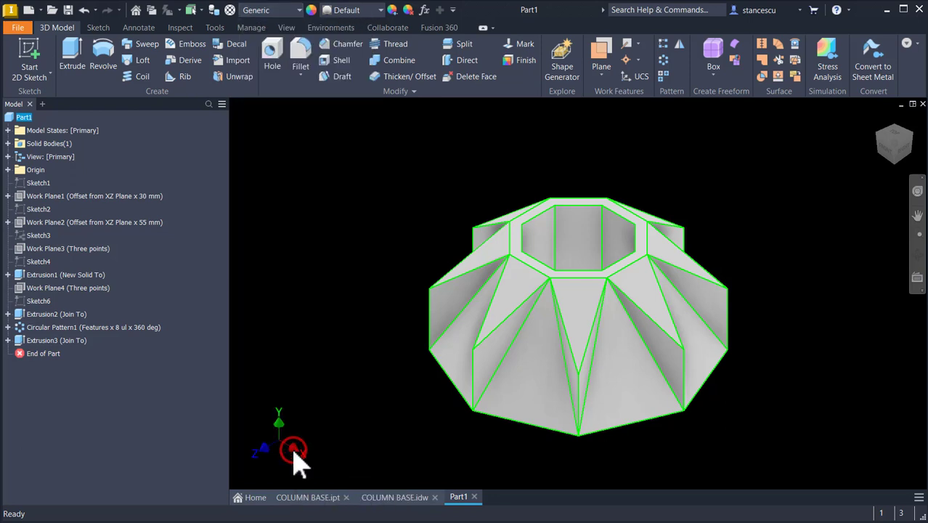
pyautogui.click(300, 10)
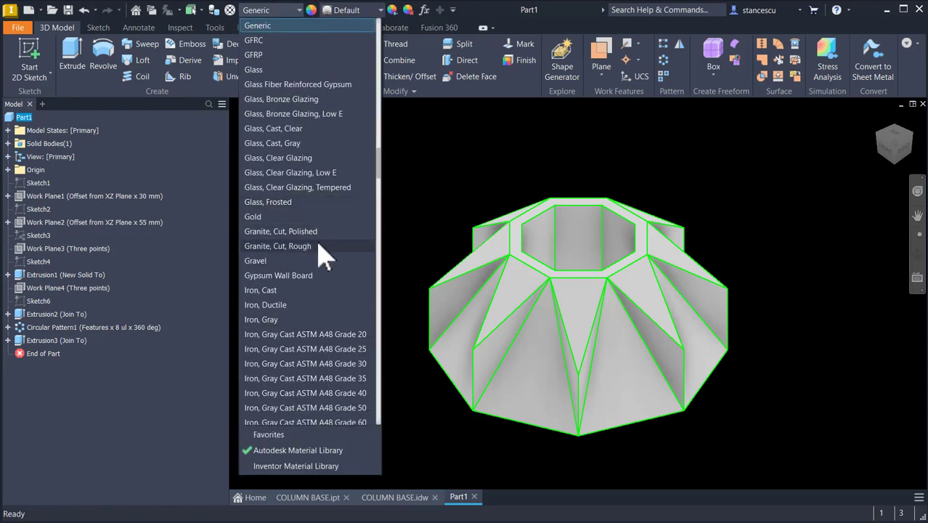
pyautogui.scroll(-20, 323, 255)
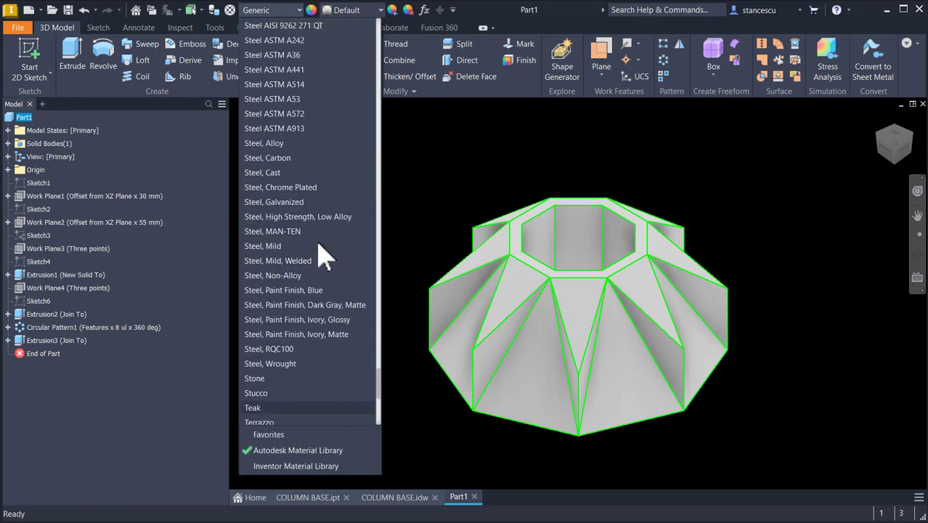
pyautogui.click(255, 393)
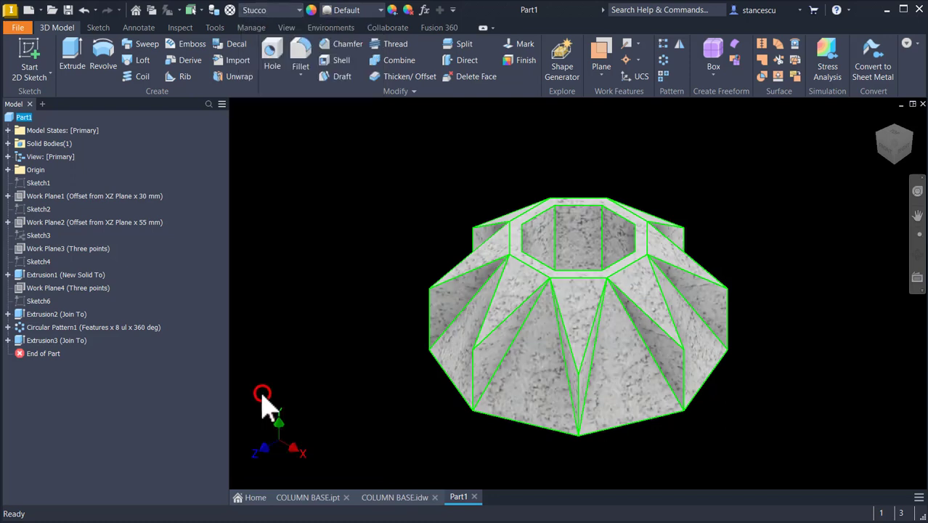
pyautogui.click(392, 151)
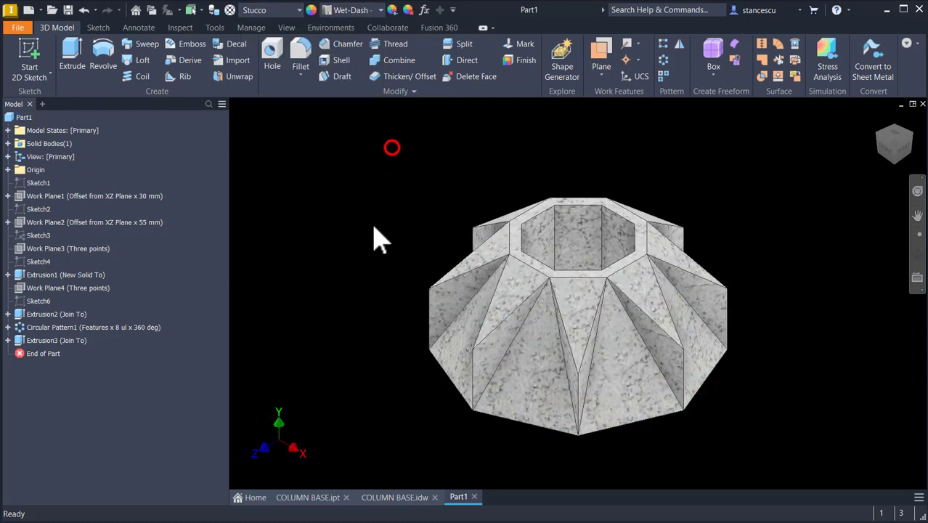
# Step: Set the in-canvas color scheme to Presentation in the application options
pyautogui.click(371, 176)
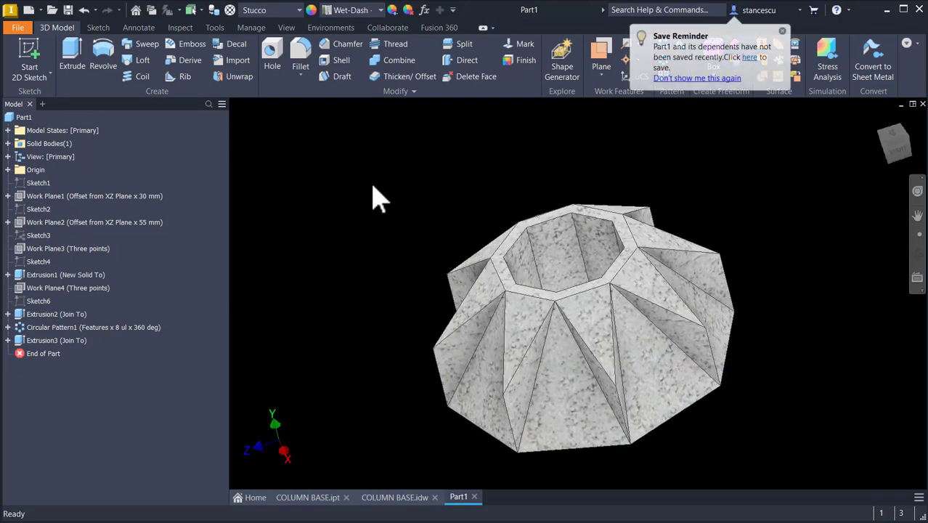
pyautogui.press('F6')
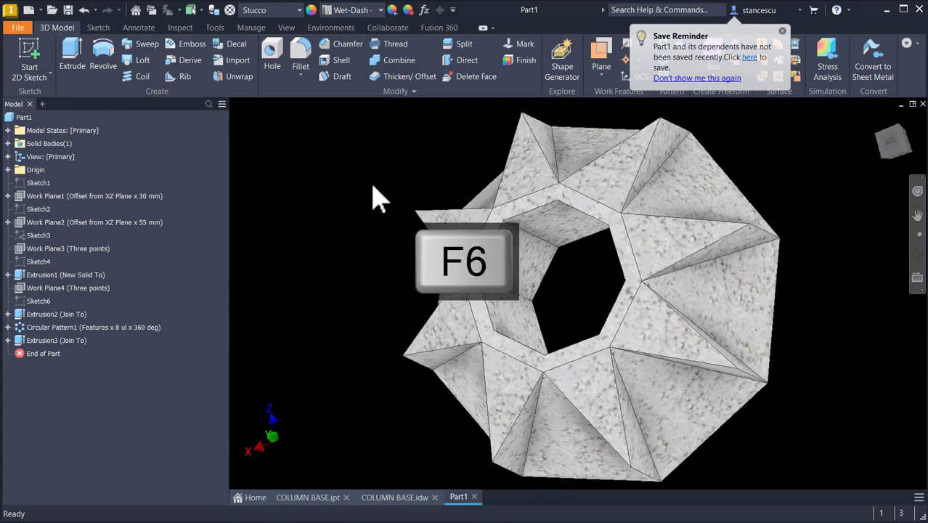
pyautogui.click(347, 254)
pyautogui.press('alt')
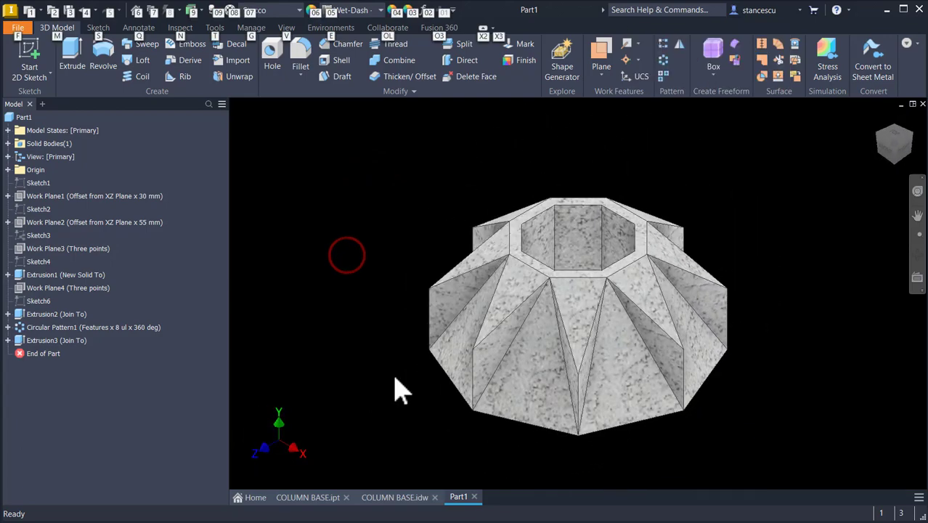
pyautogui.press('Escape')
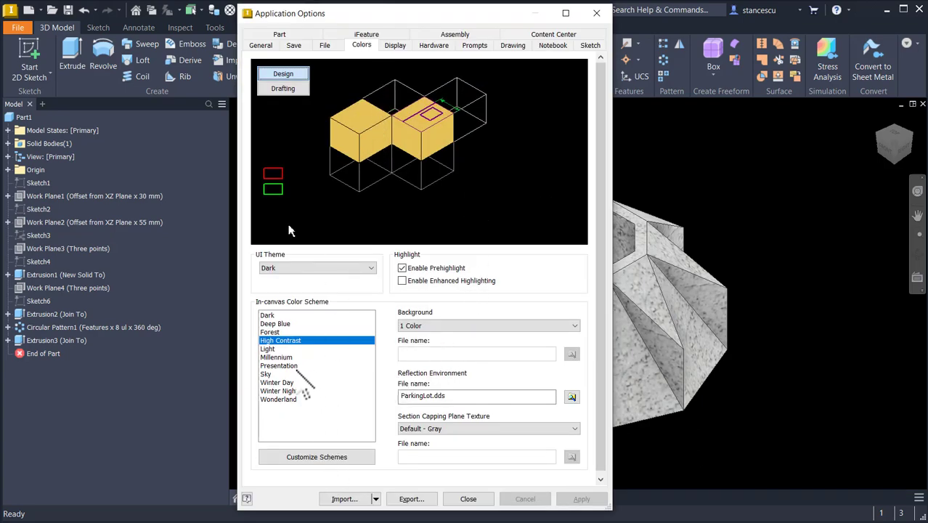
pyautogui.click(285, 365)
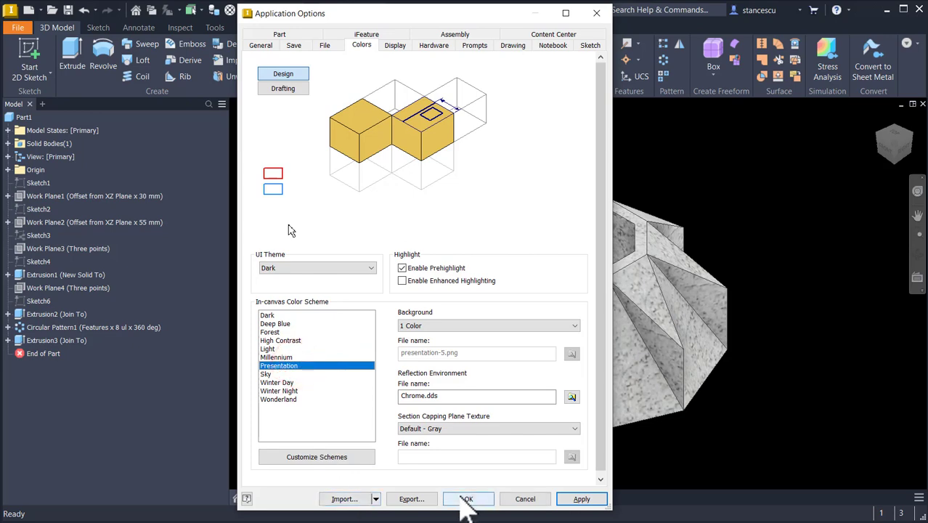
pyautogui.click(466, 499)
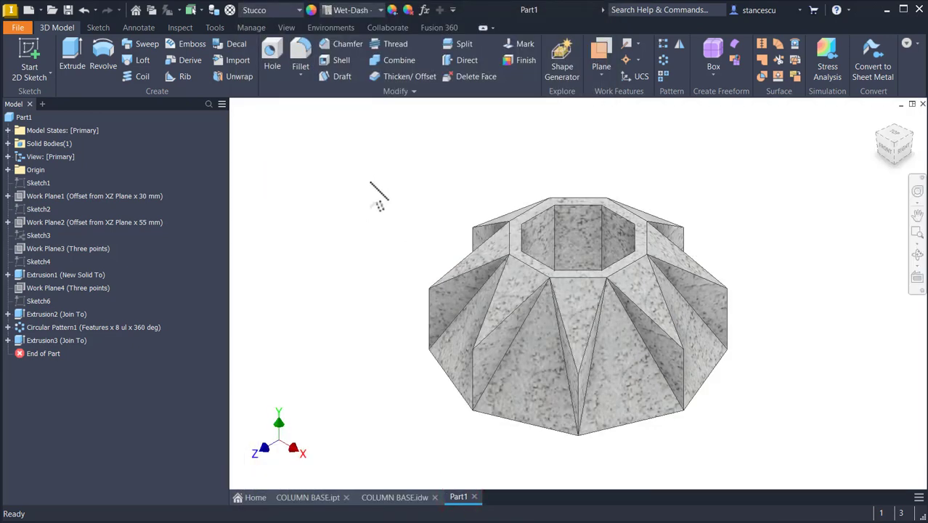